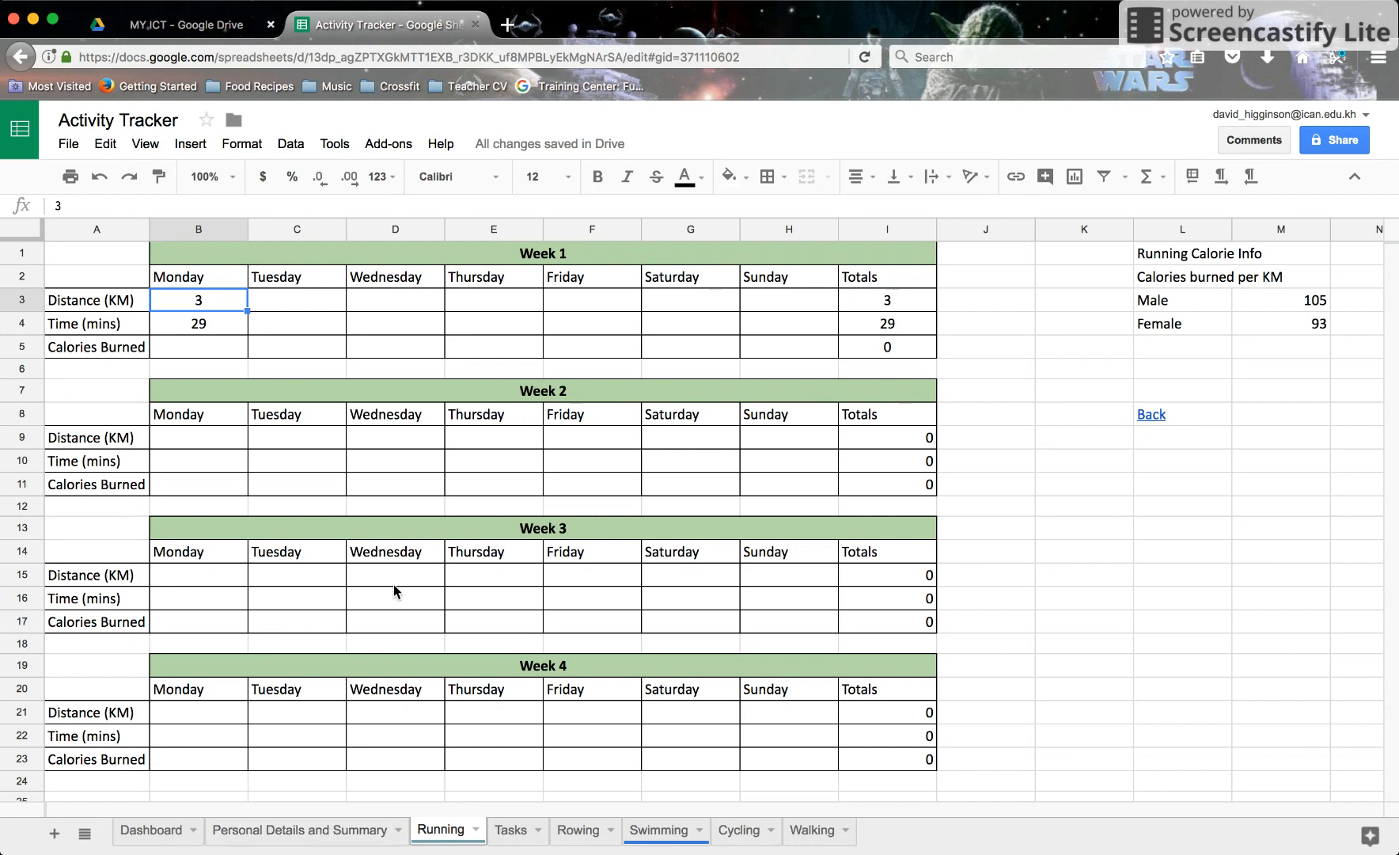
Step: Check the gender entry in cell B5 of the Personal Details and Summary sheet
left_click(272, 829)
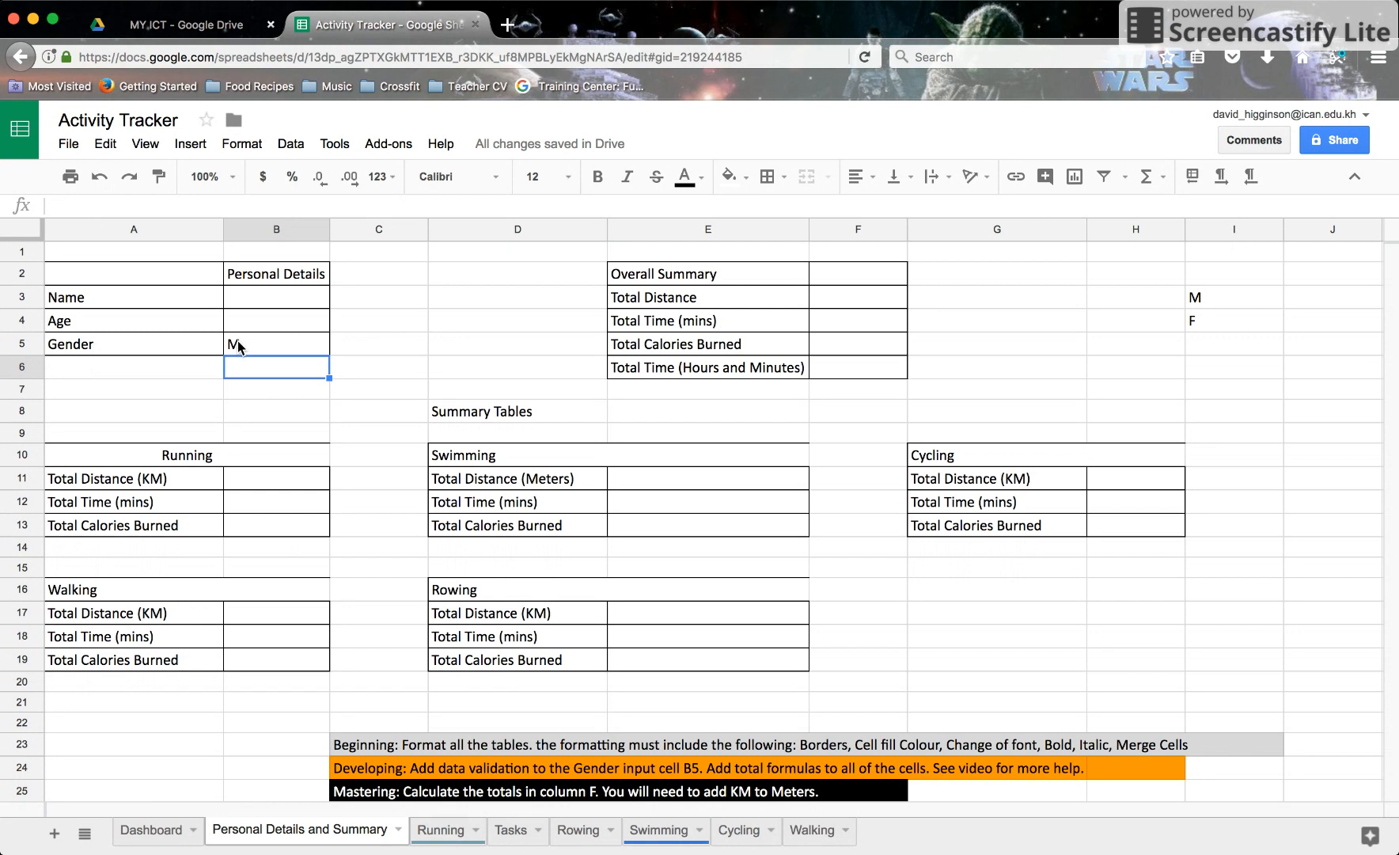
left_click(285, 346)
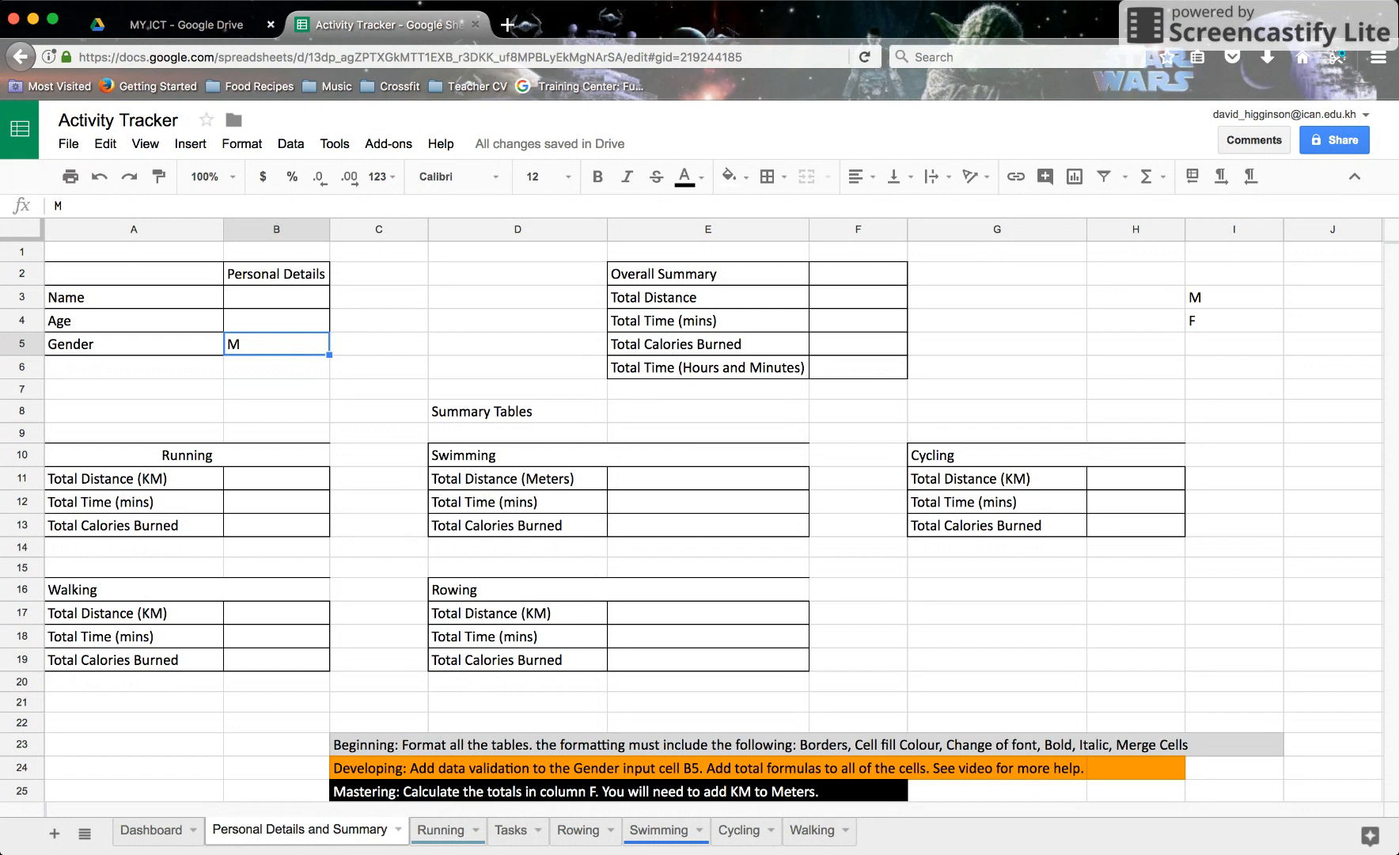
left_click(439, 829)
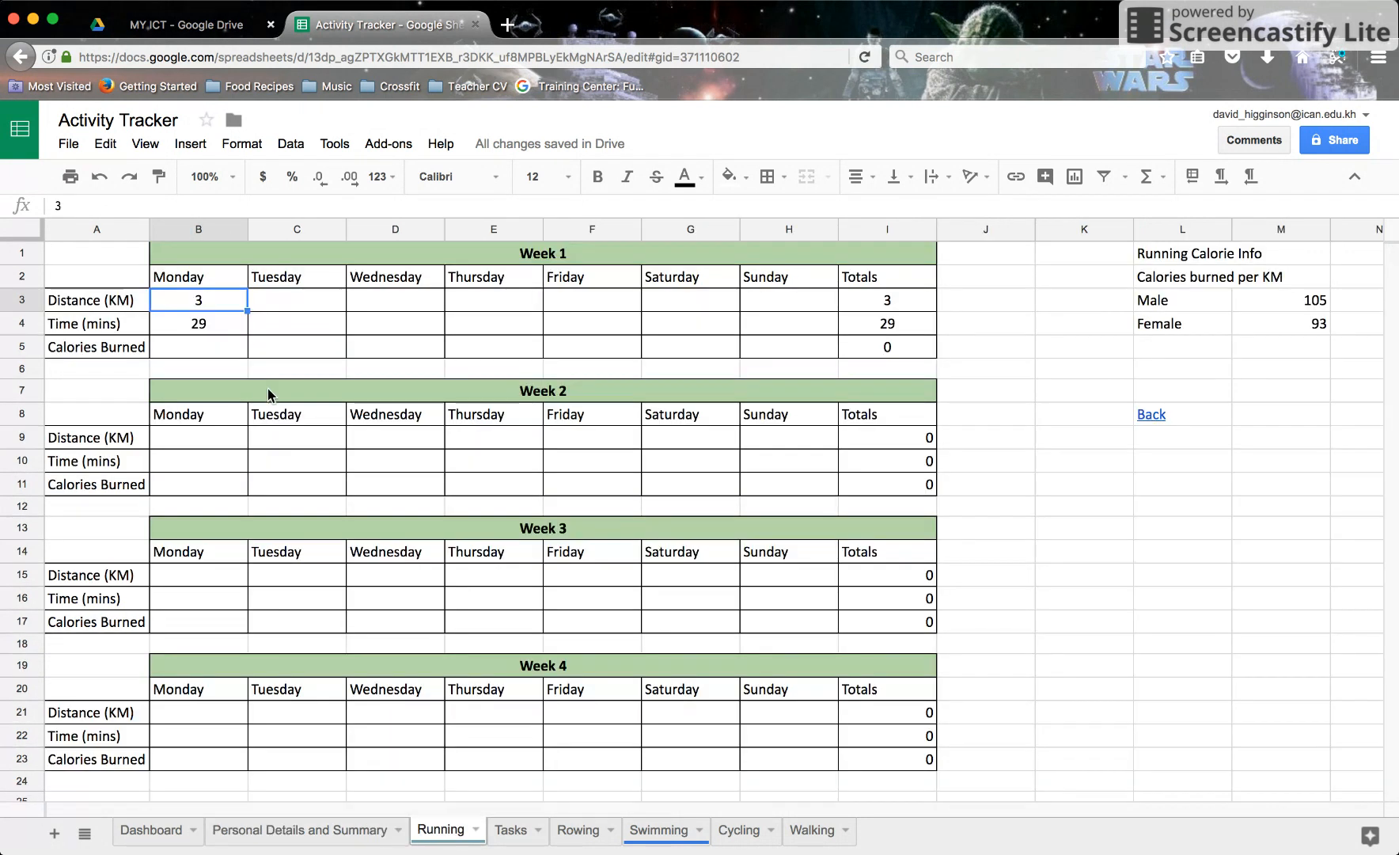
Step: Start Running!B5 with =if('Personal Details and Summary'!B5="M", referencing the gender cell
left_click(235, 353)
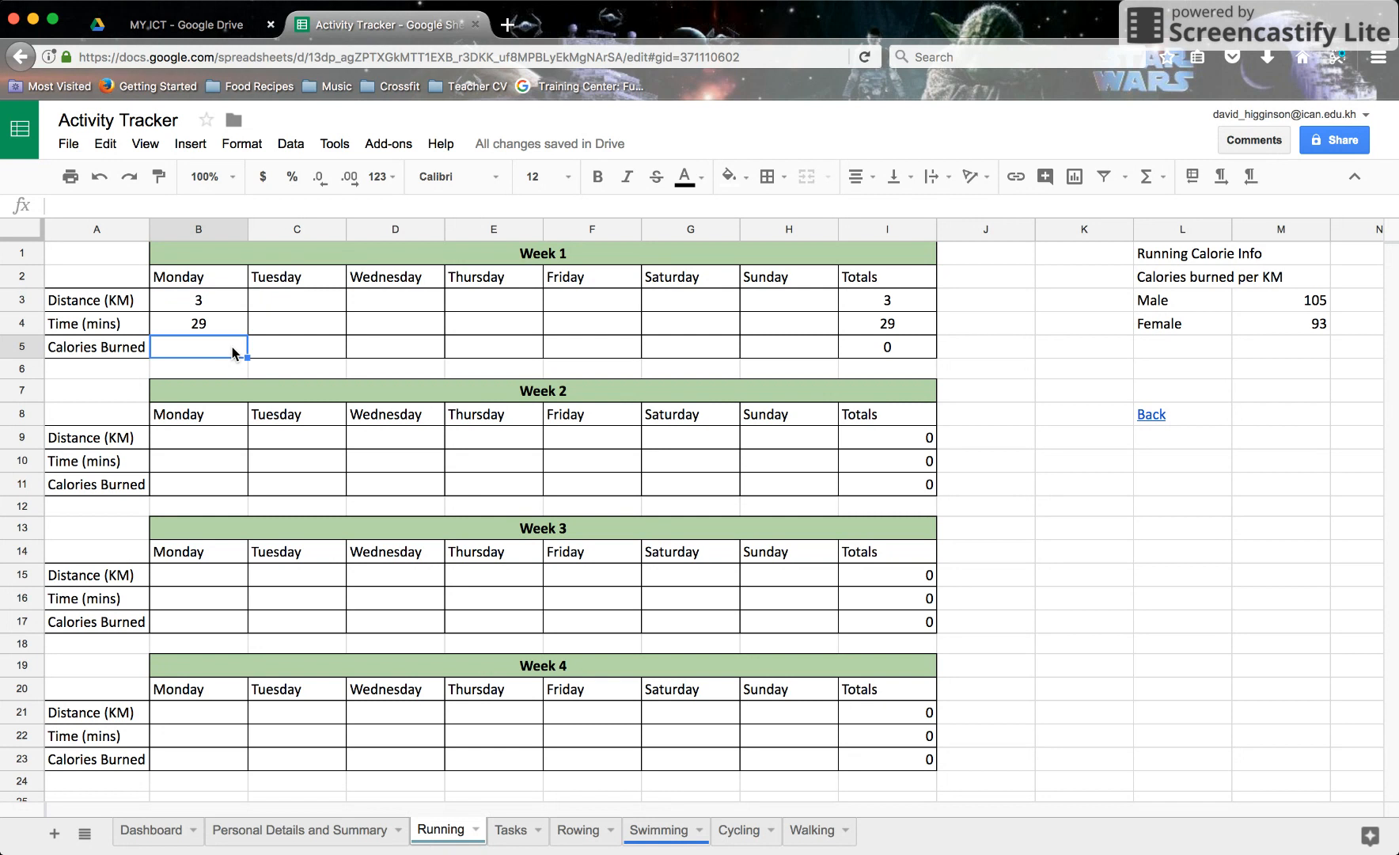
type("=if")
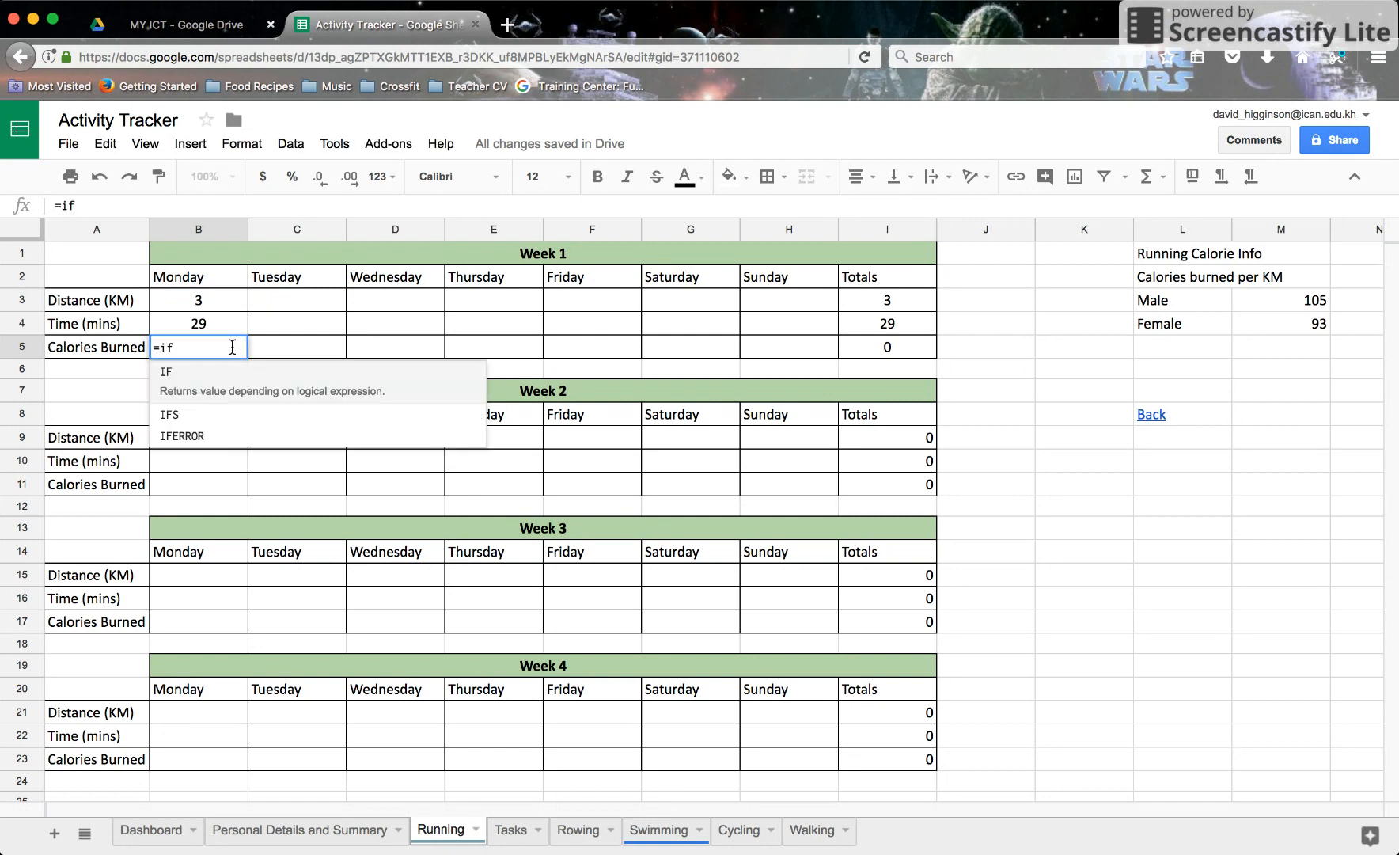
type("(")
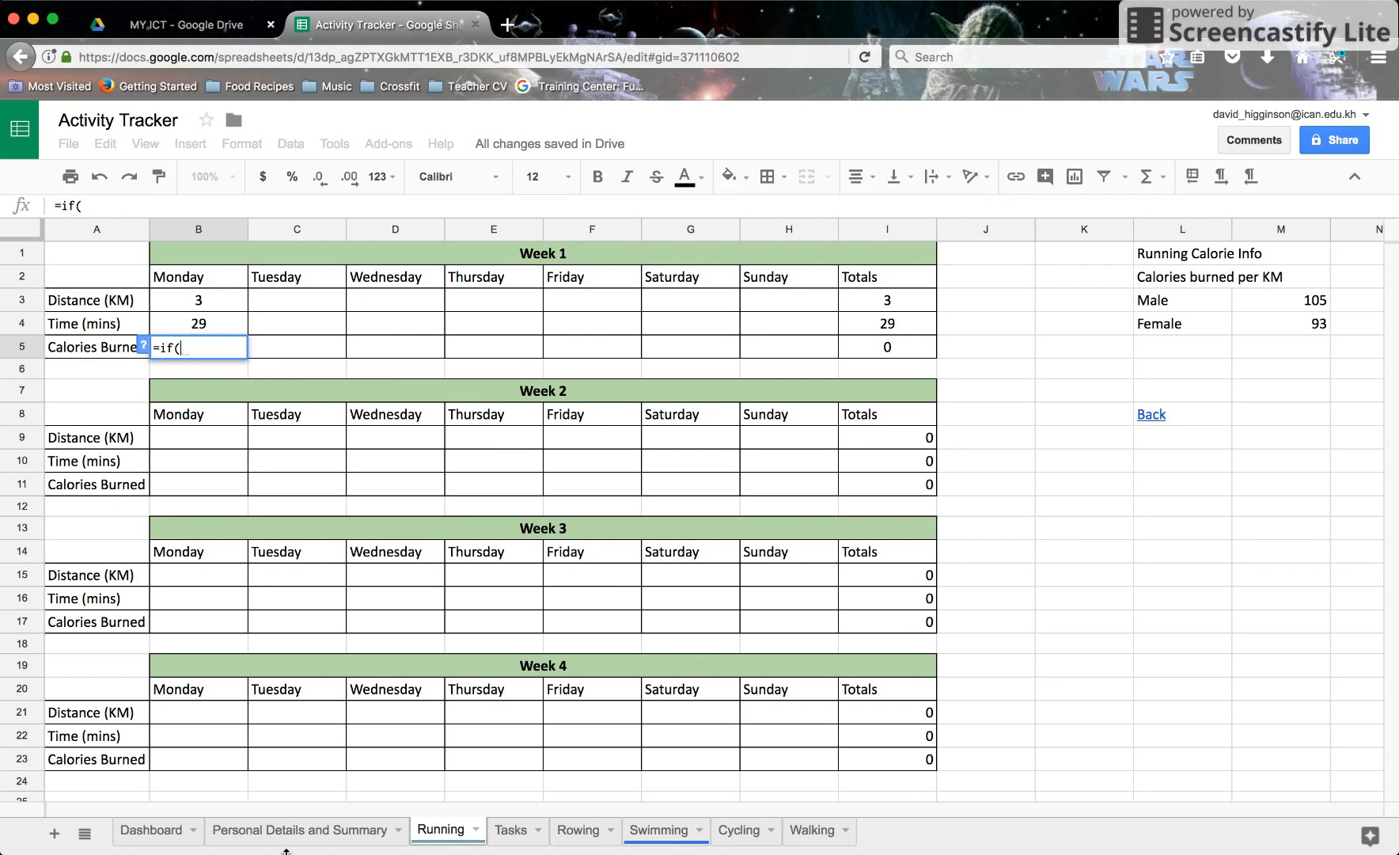
left_click(308, 831)
left_click(307, 347)
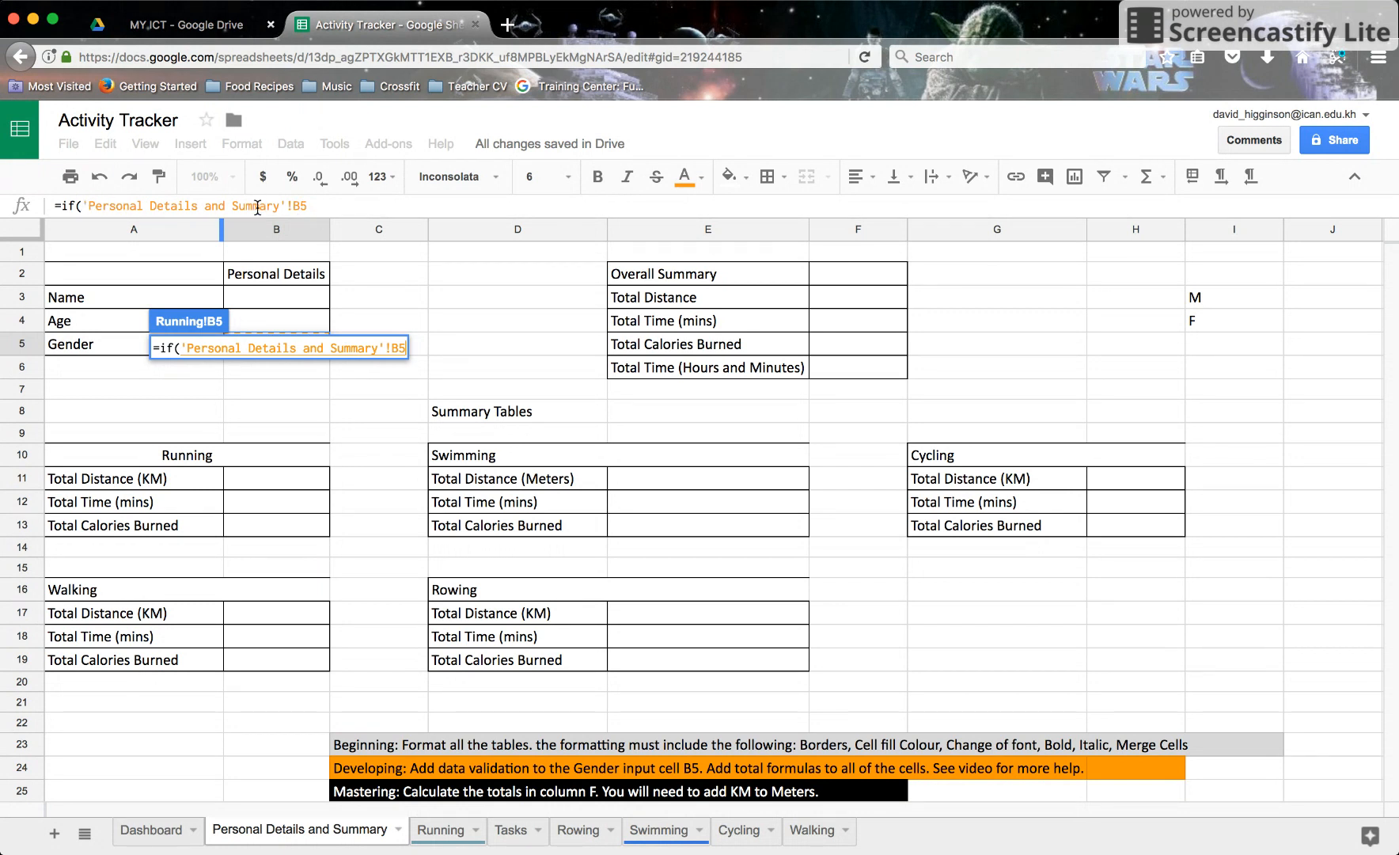
left_click(342, 206)
type("=\"")
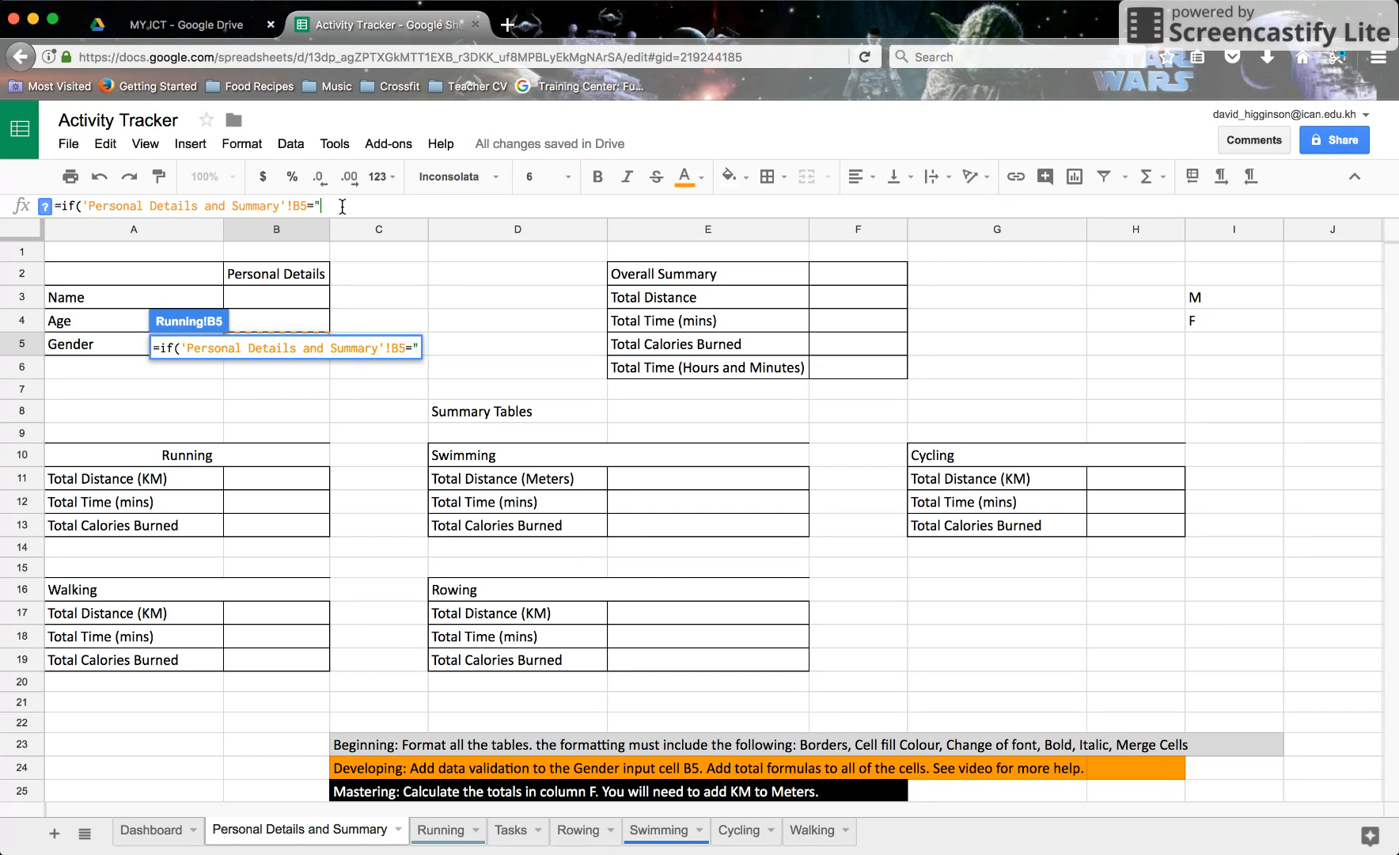
type("M\",")
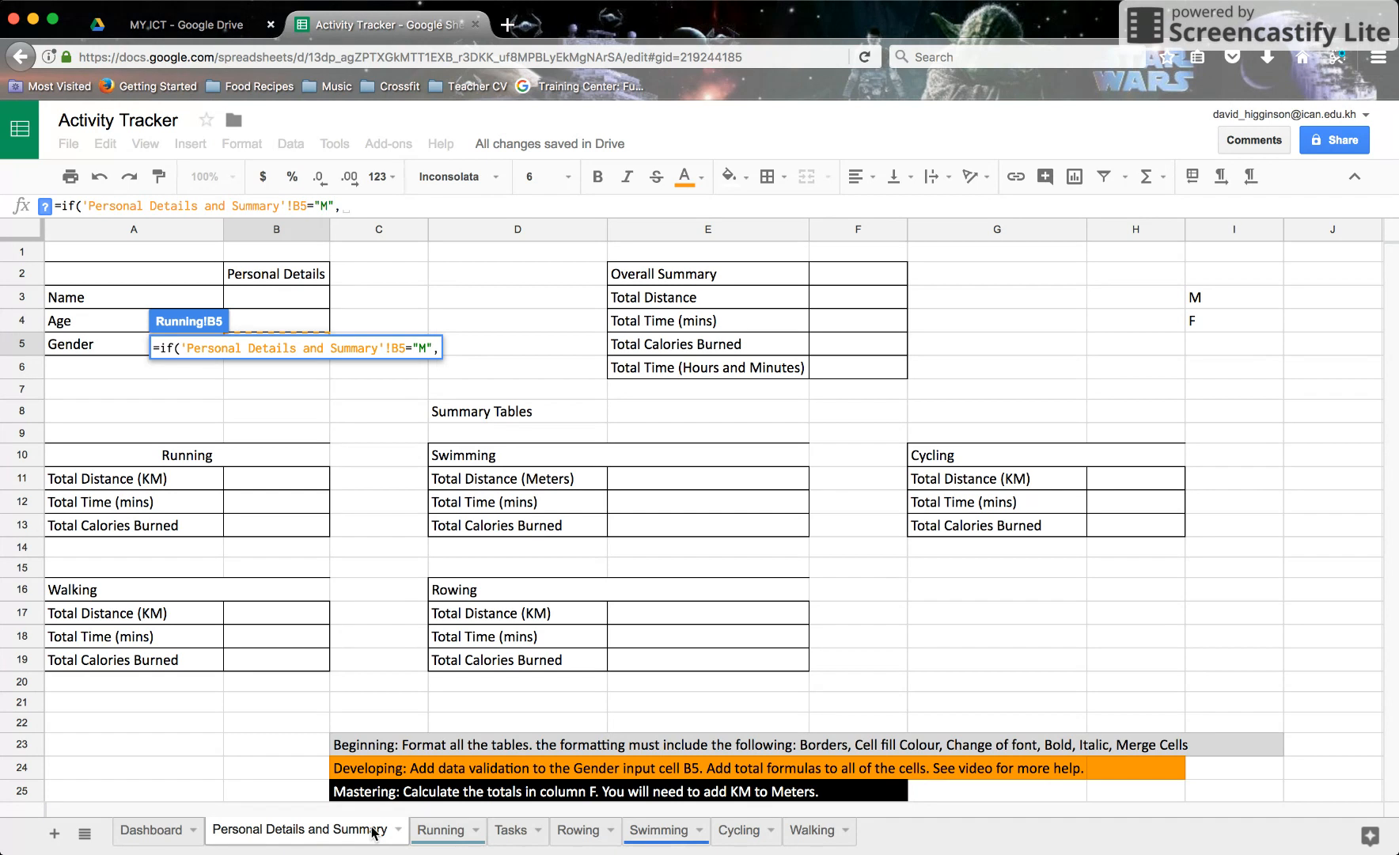
left_click(418, 837)
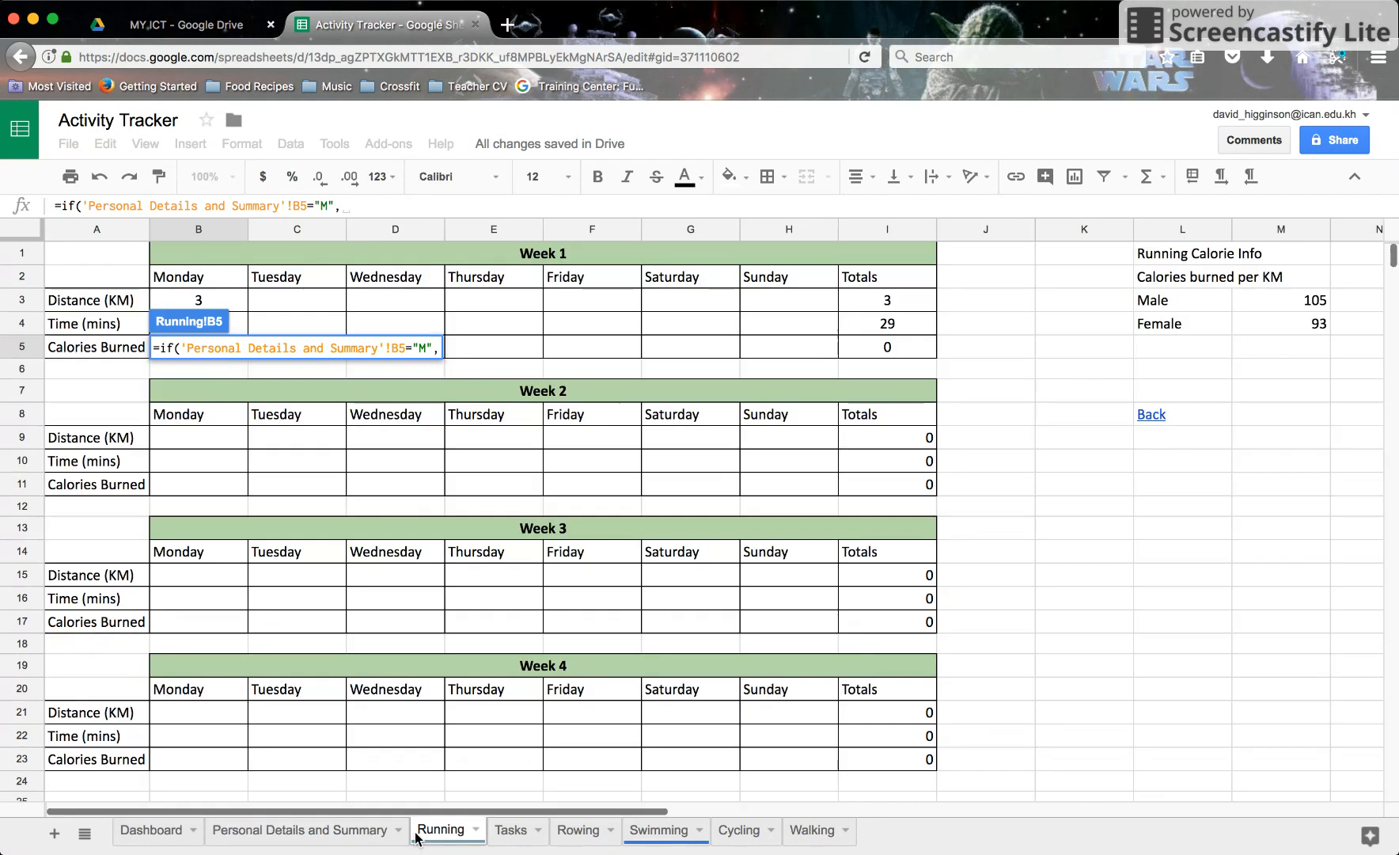
Step: Add the IF branches B3*M3 for male and B3*M4 otherwise to Monday's formula
left_click(345, 205)
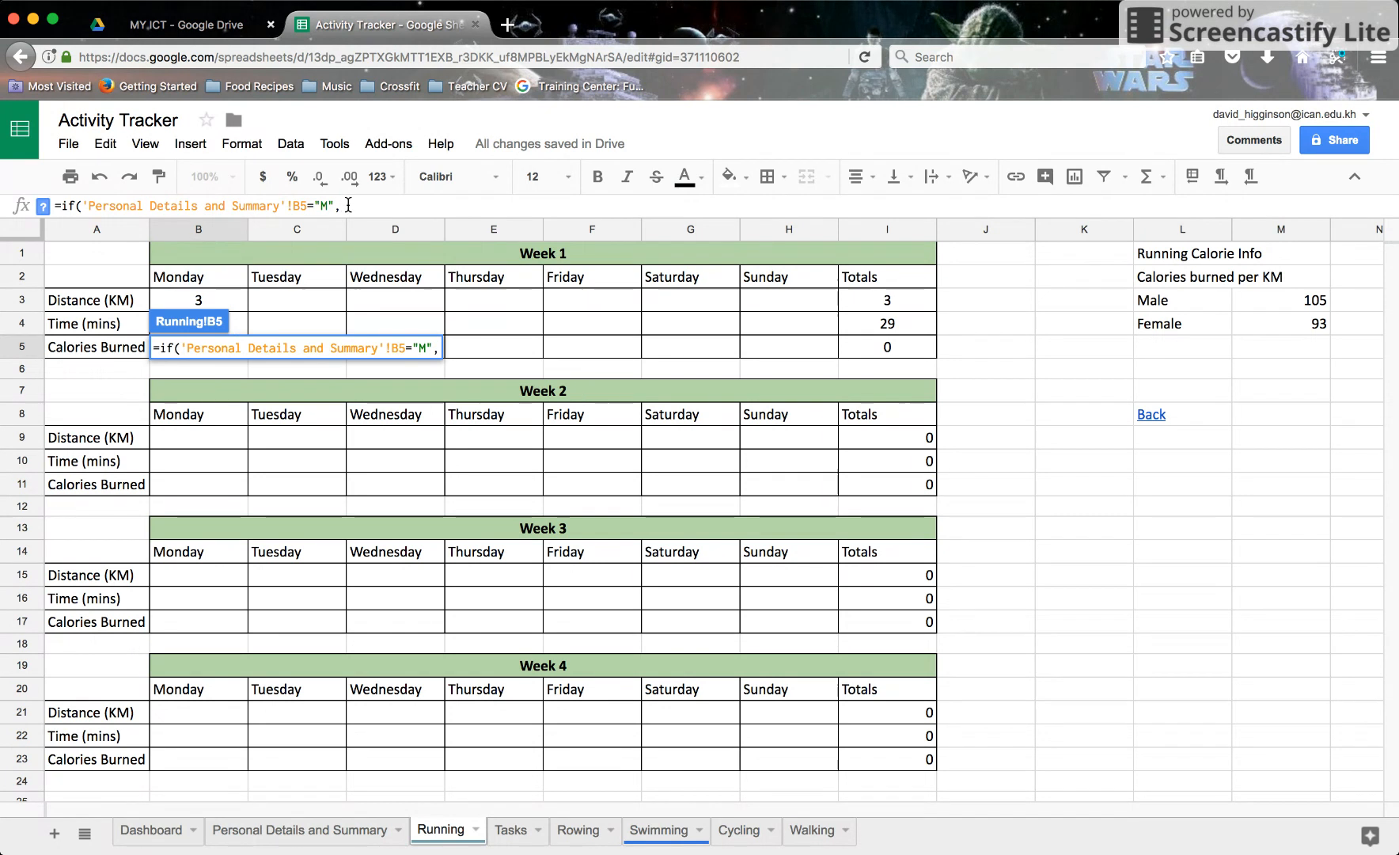
left_click(230, 305)
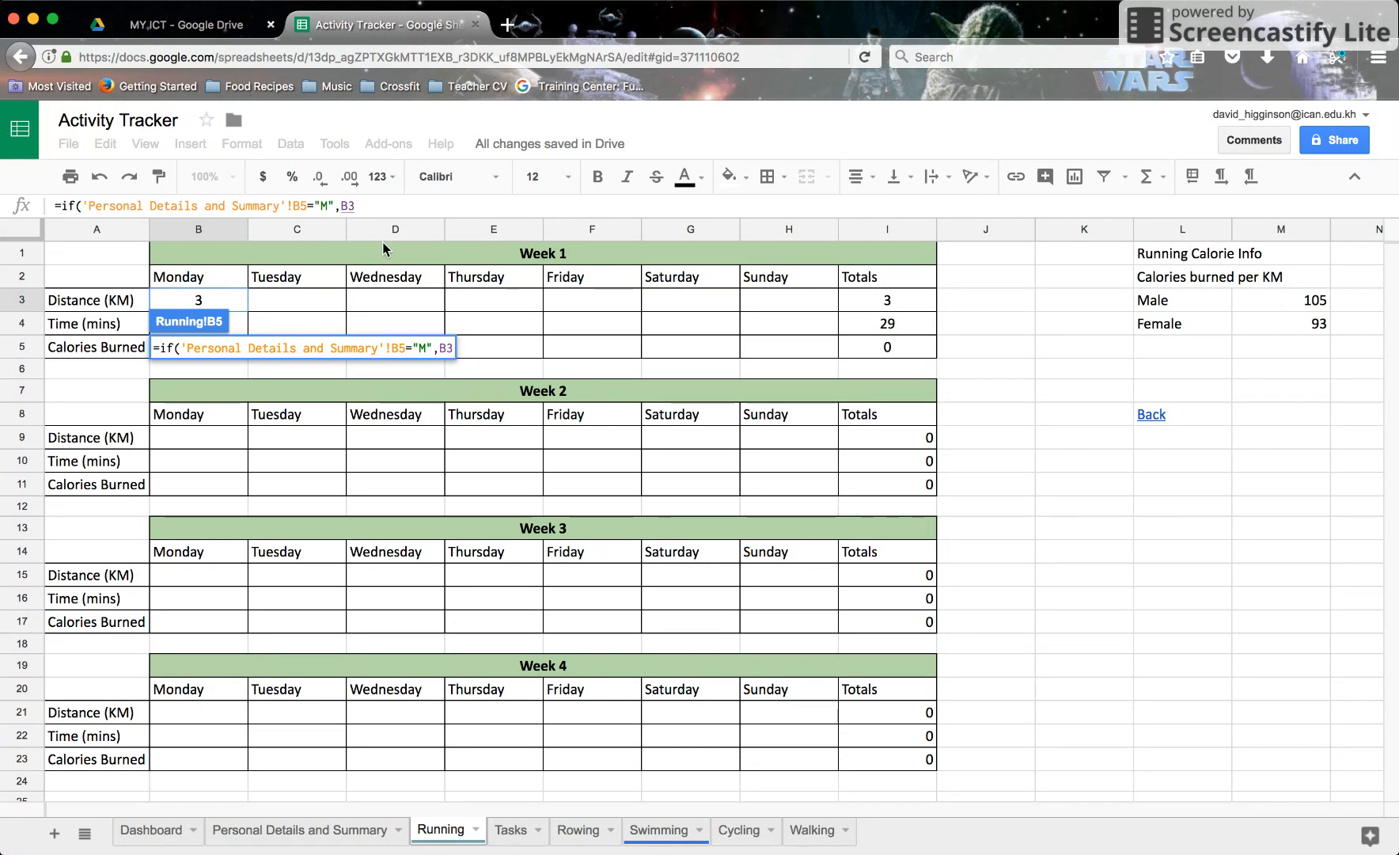
left_click(390, 205)
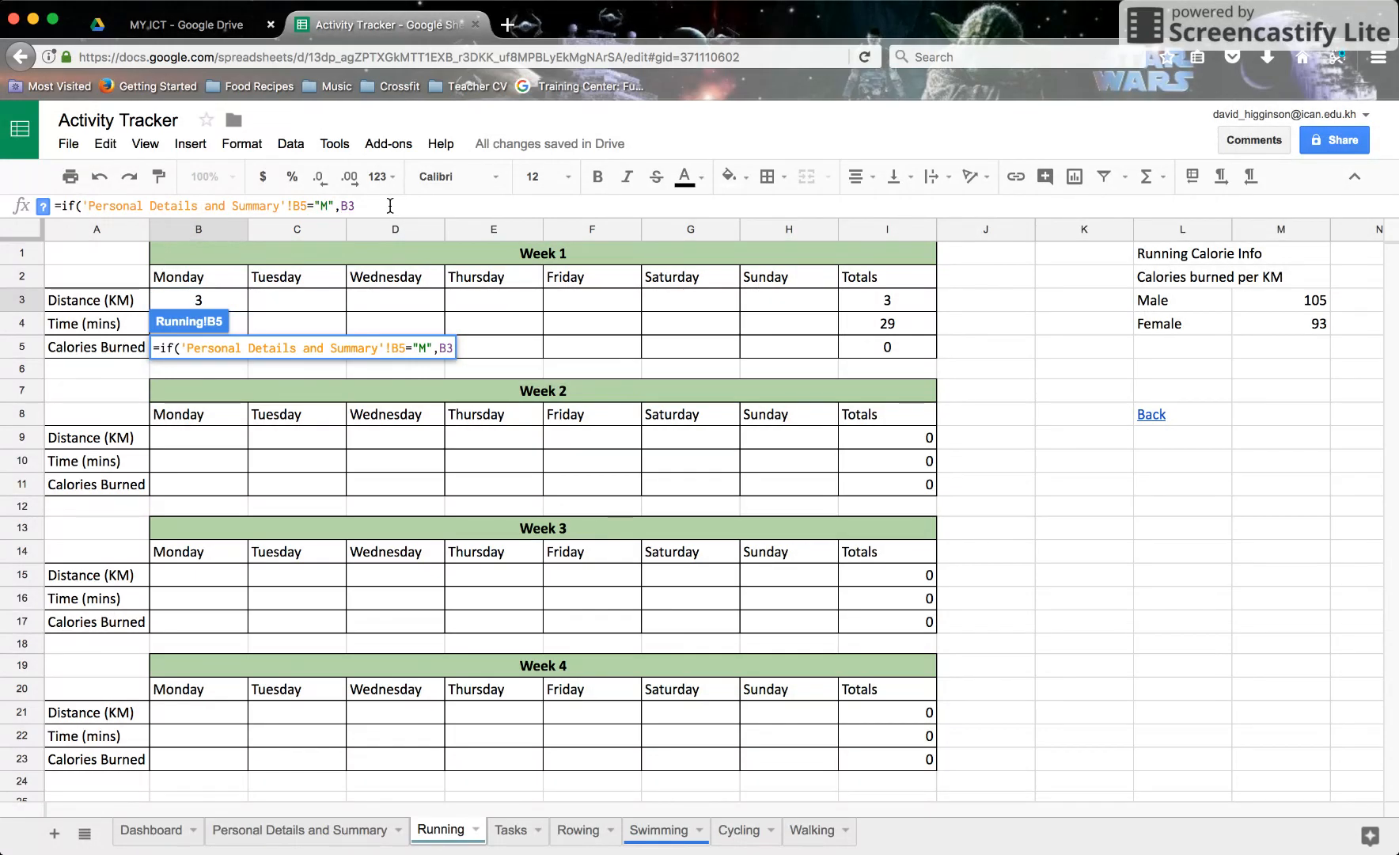
type("*")
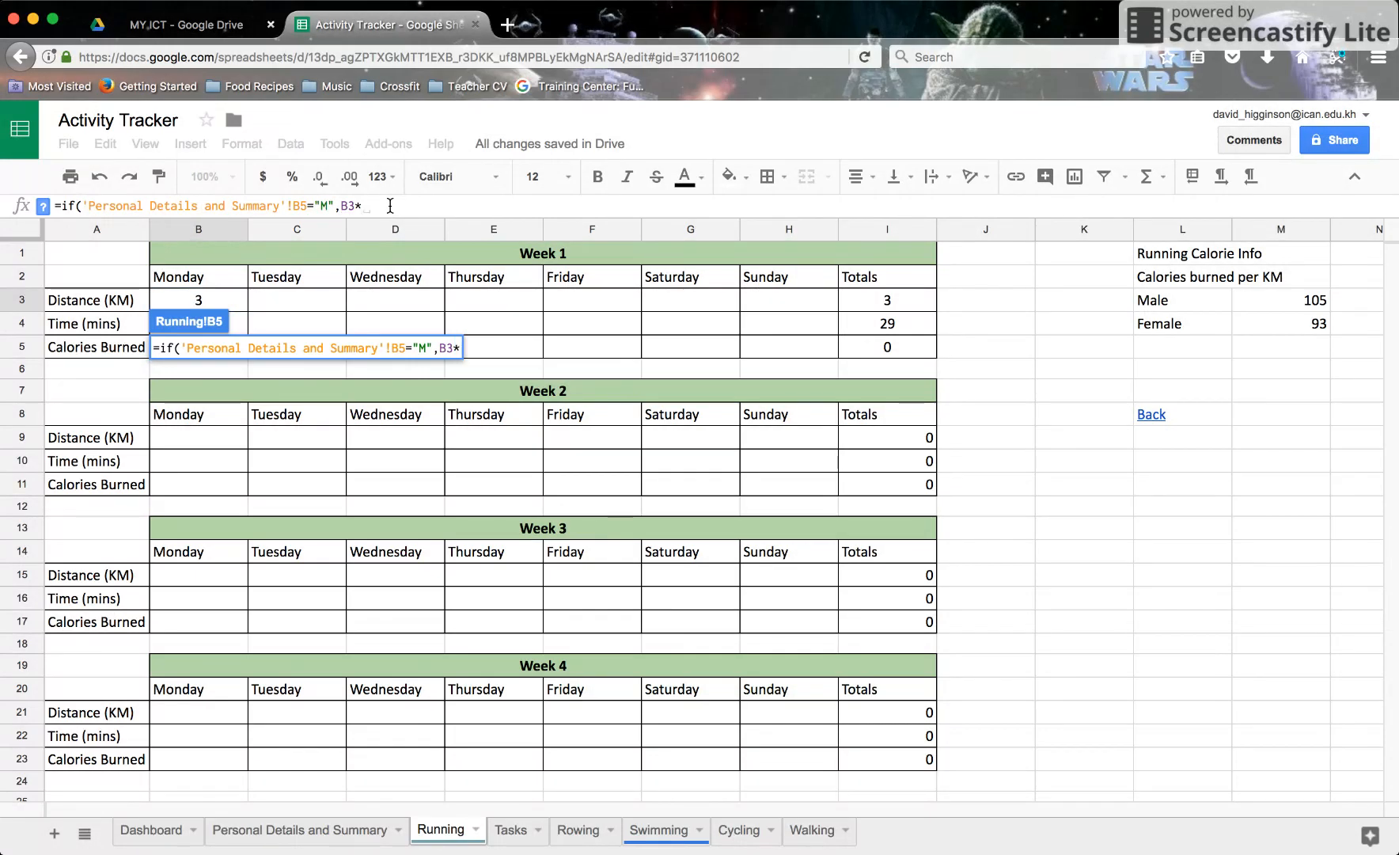
left_click(1268, 303)
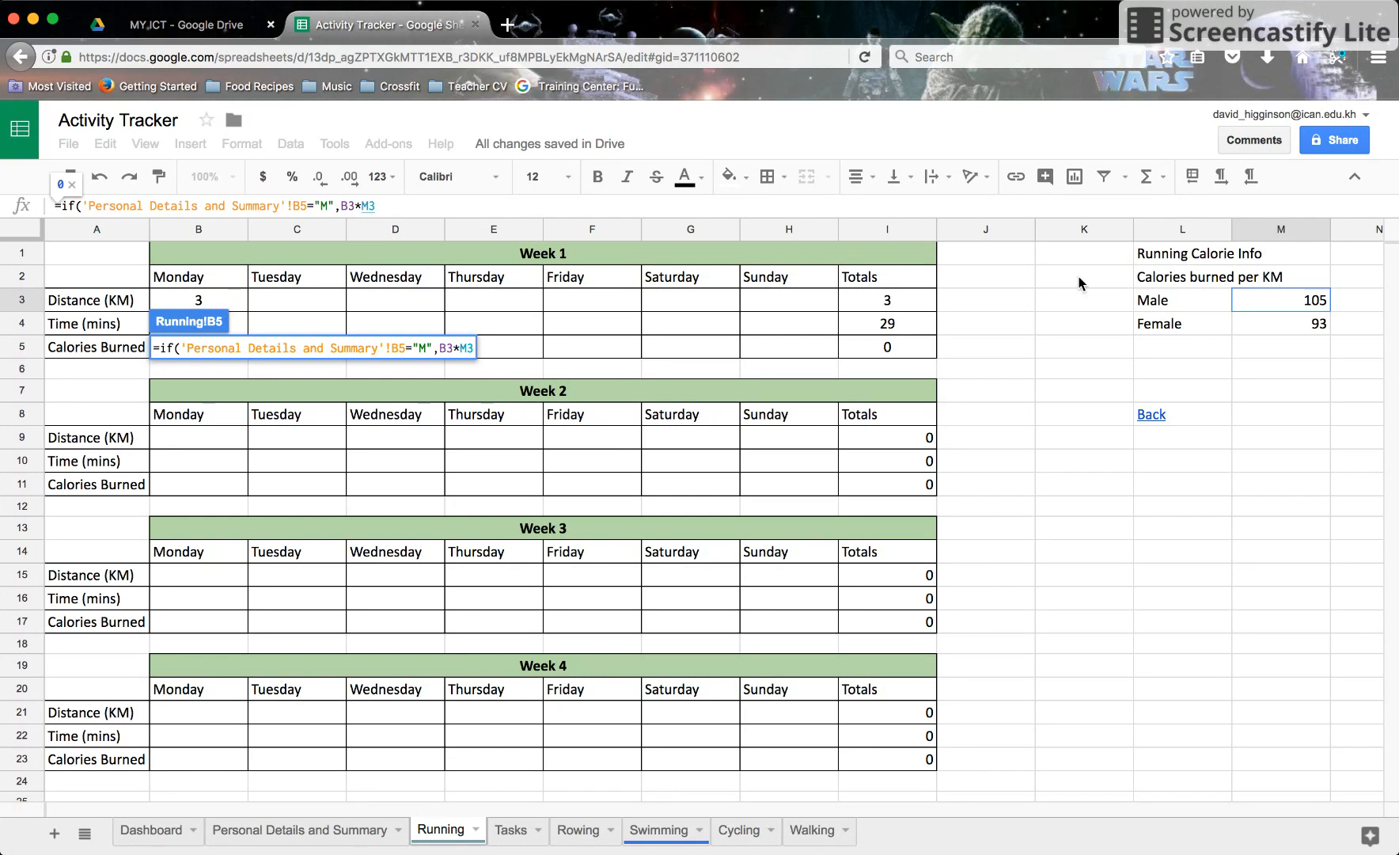
type(",")
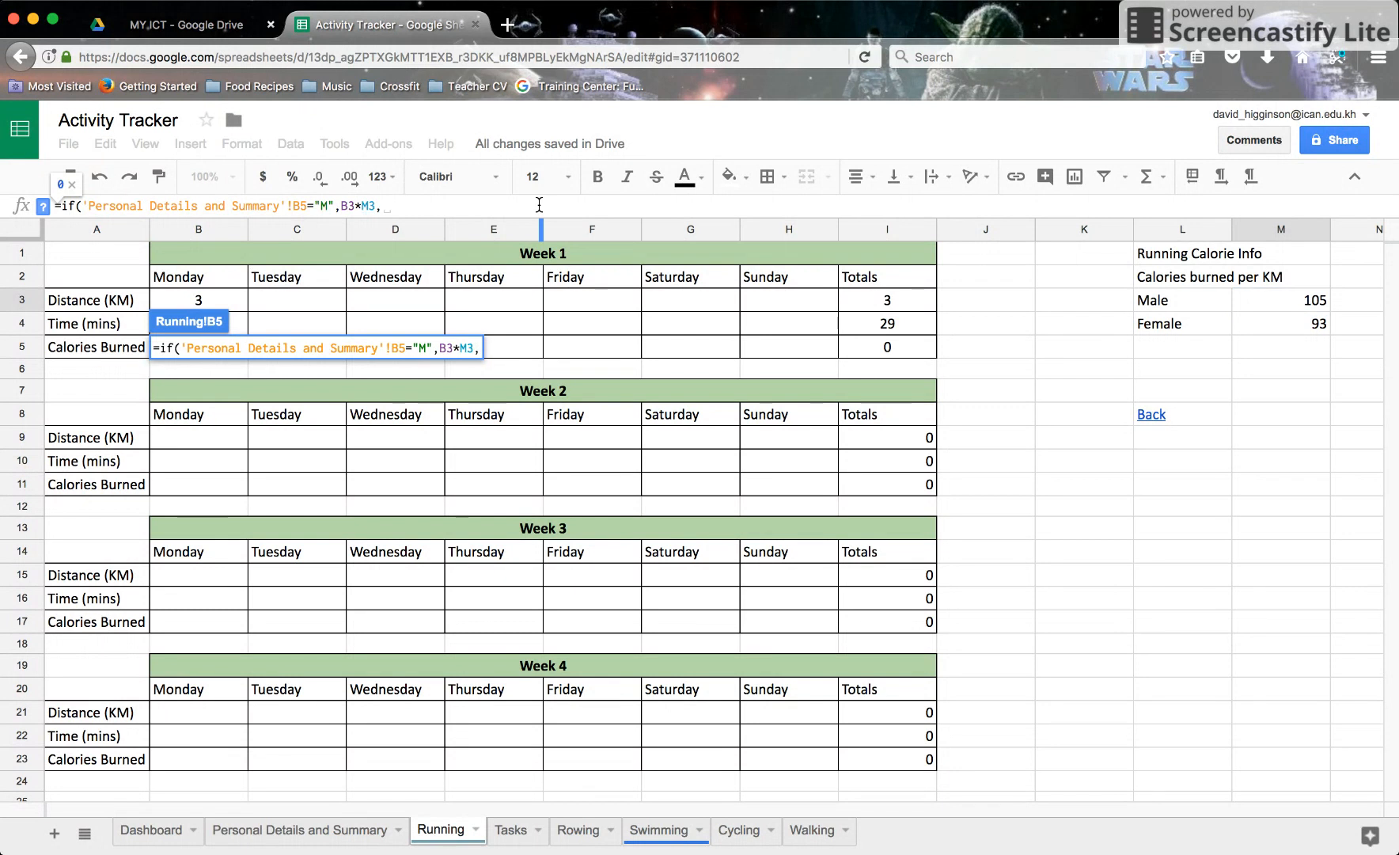
left_click(203, 306)
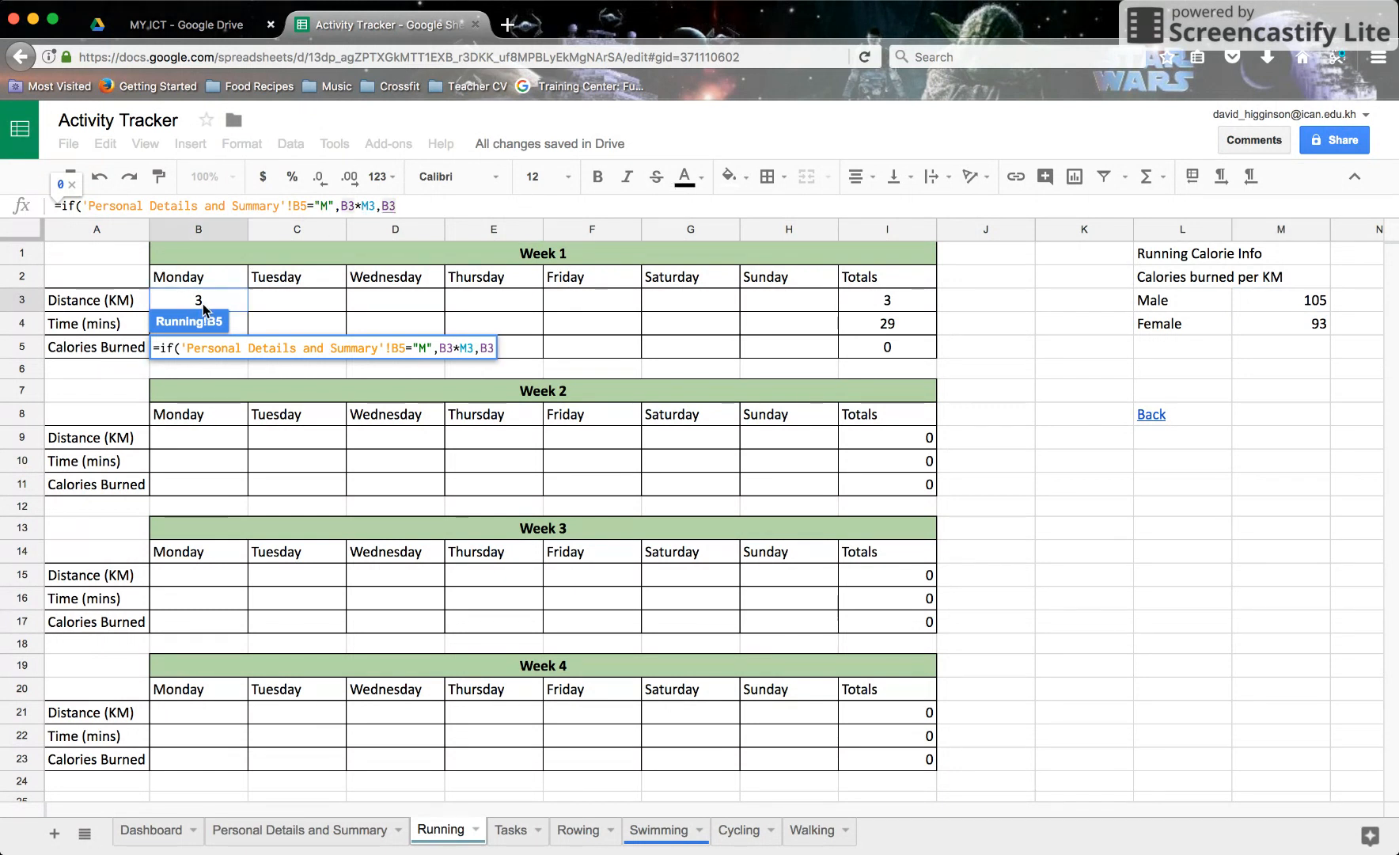
type("*")
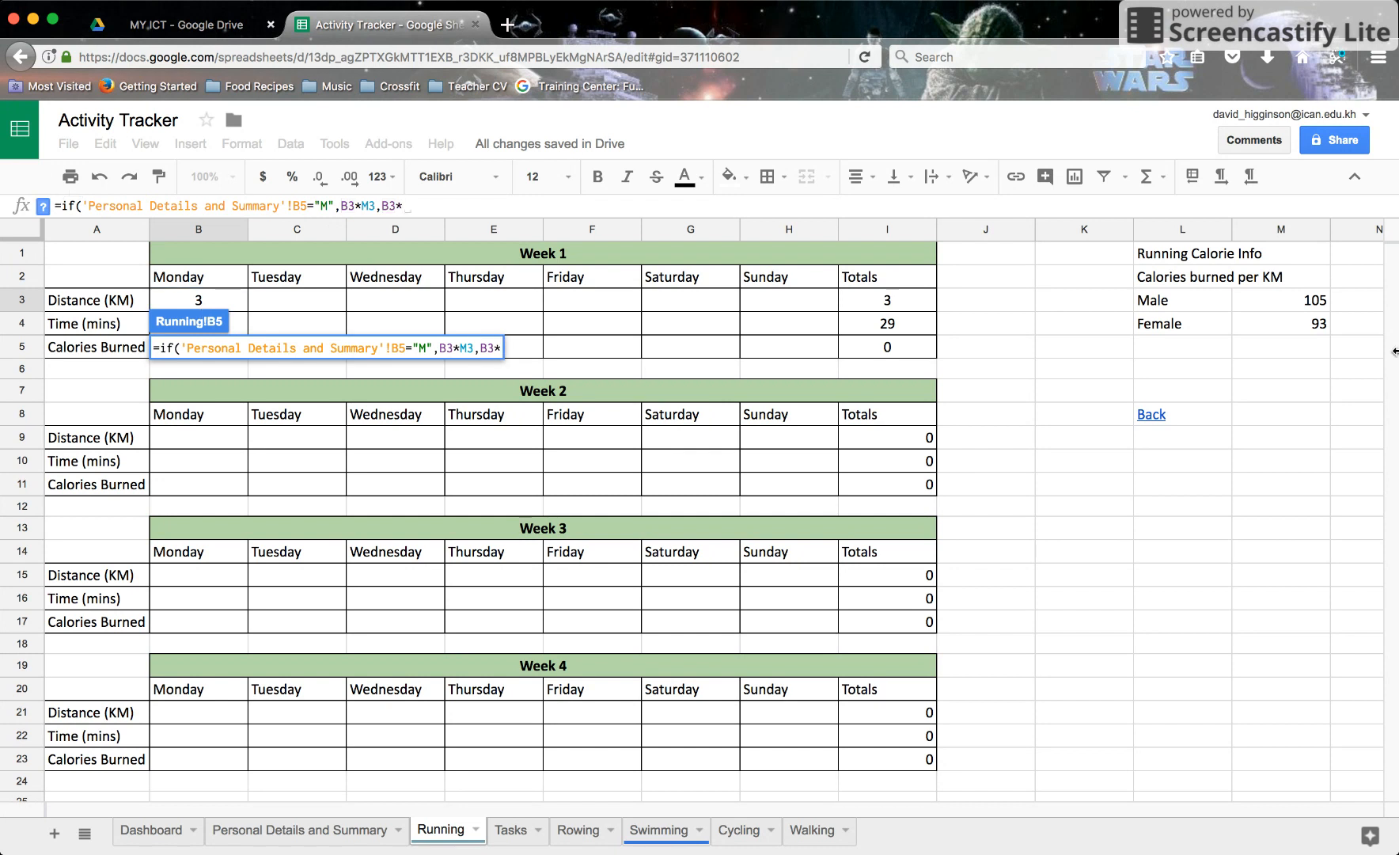
left_click(1280, 324)
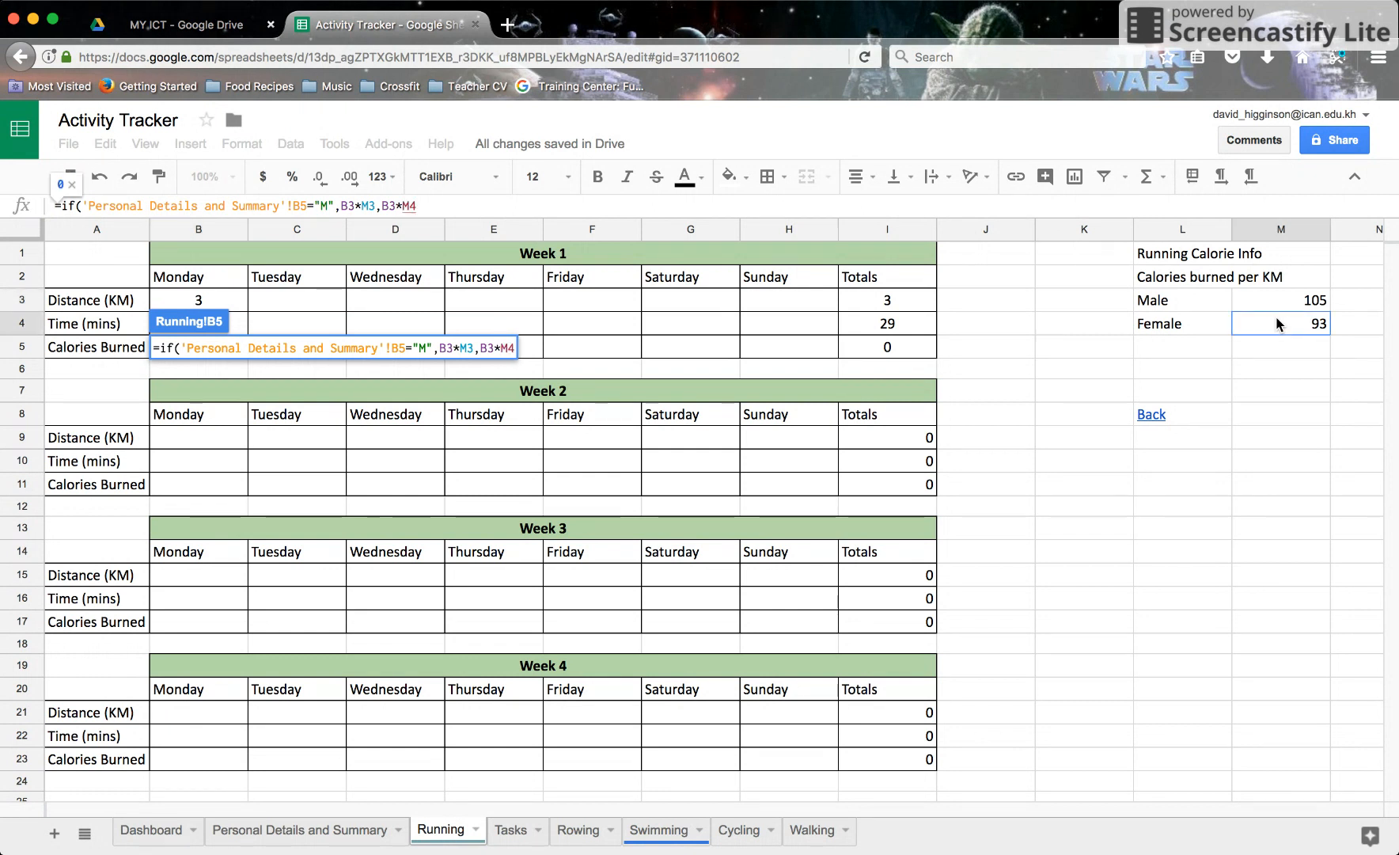
key("Return")
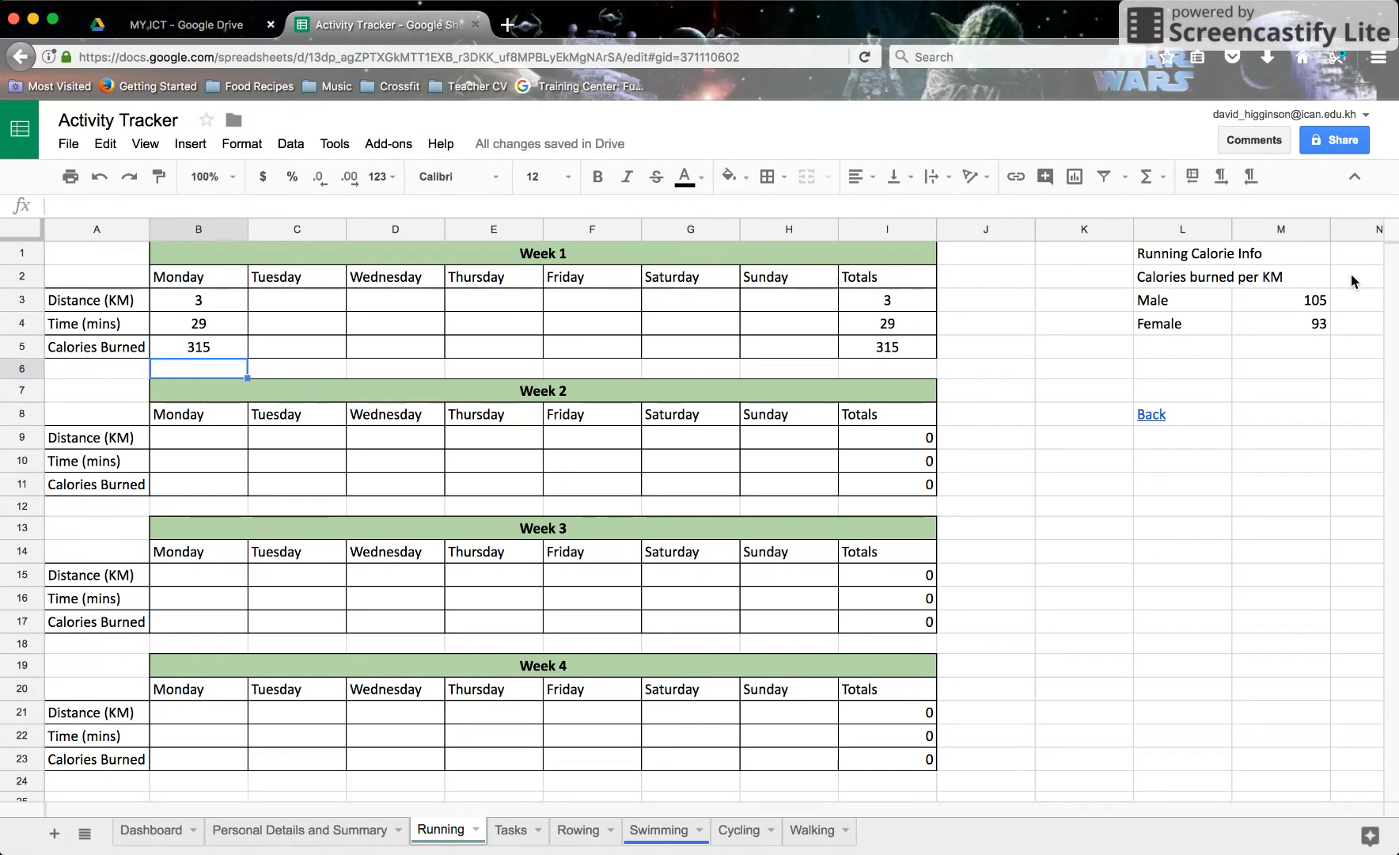
left_click(247, 829)
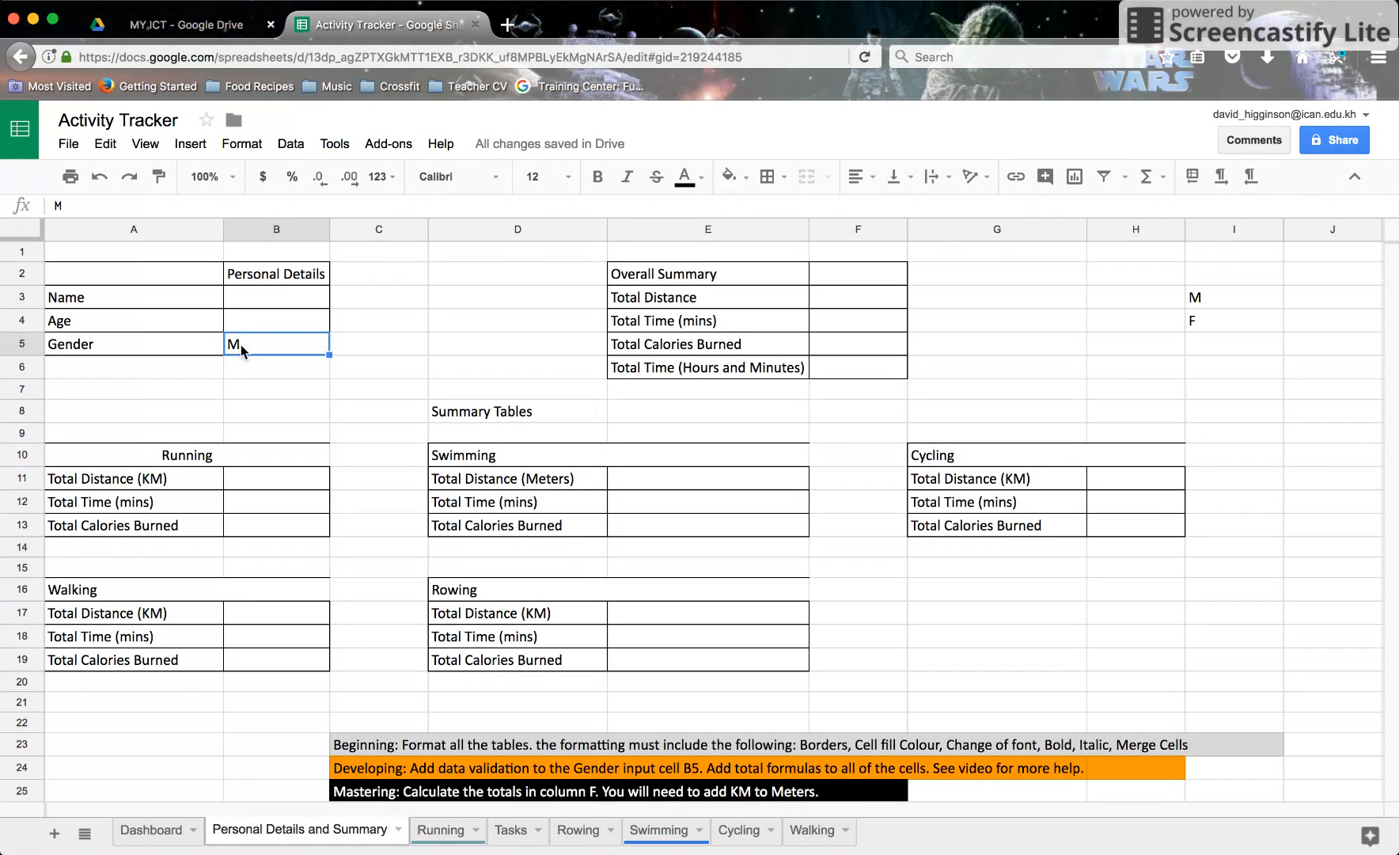
key("Delete")
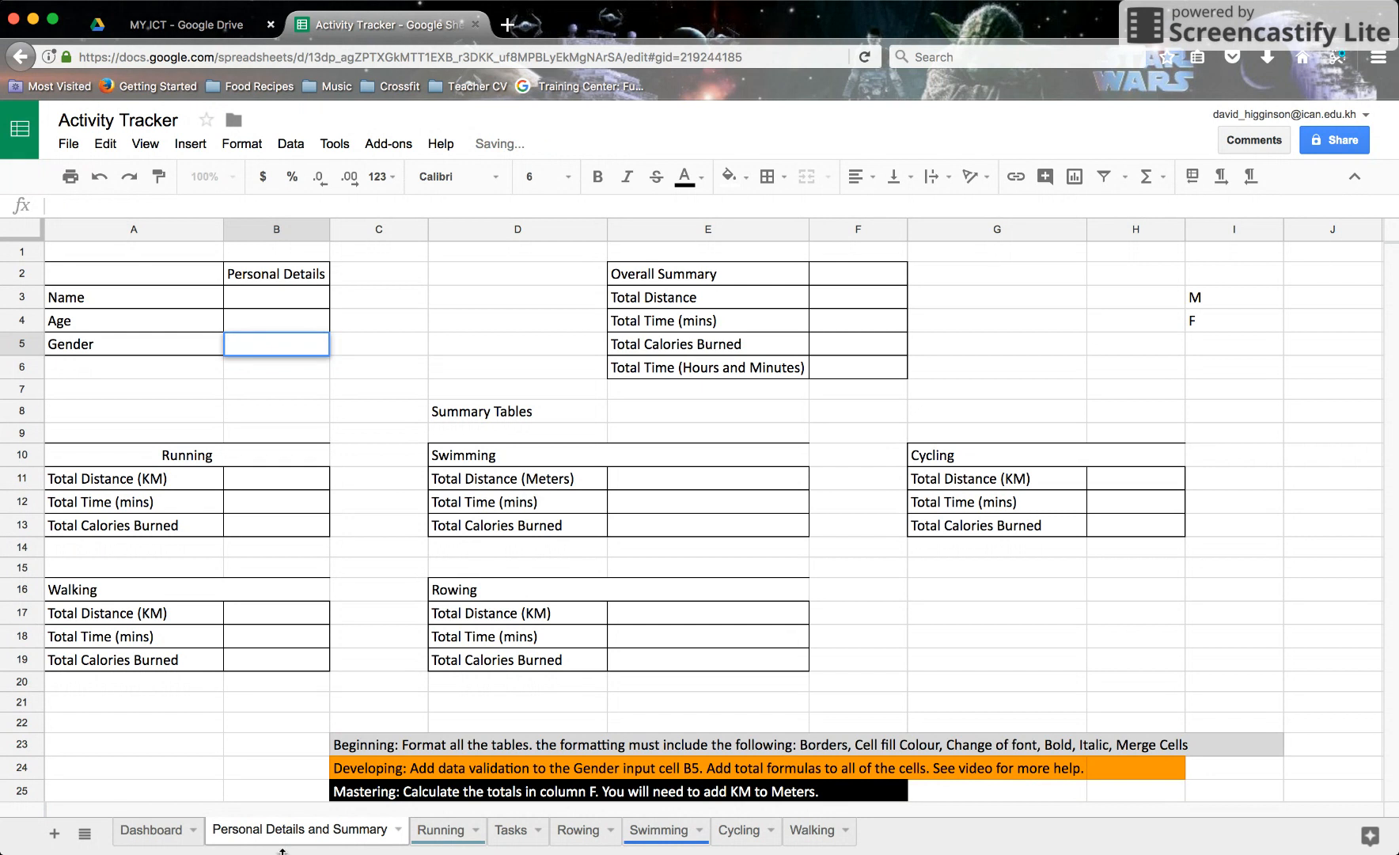
left_click(250, 724)
left_click(439, 830)
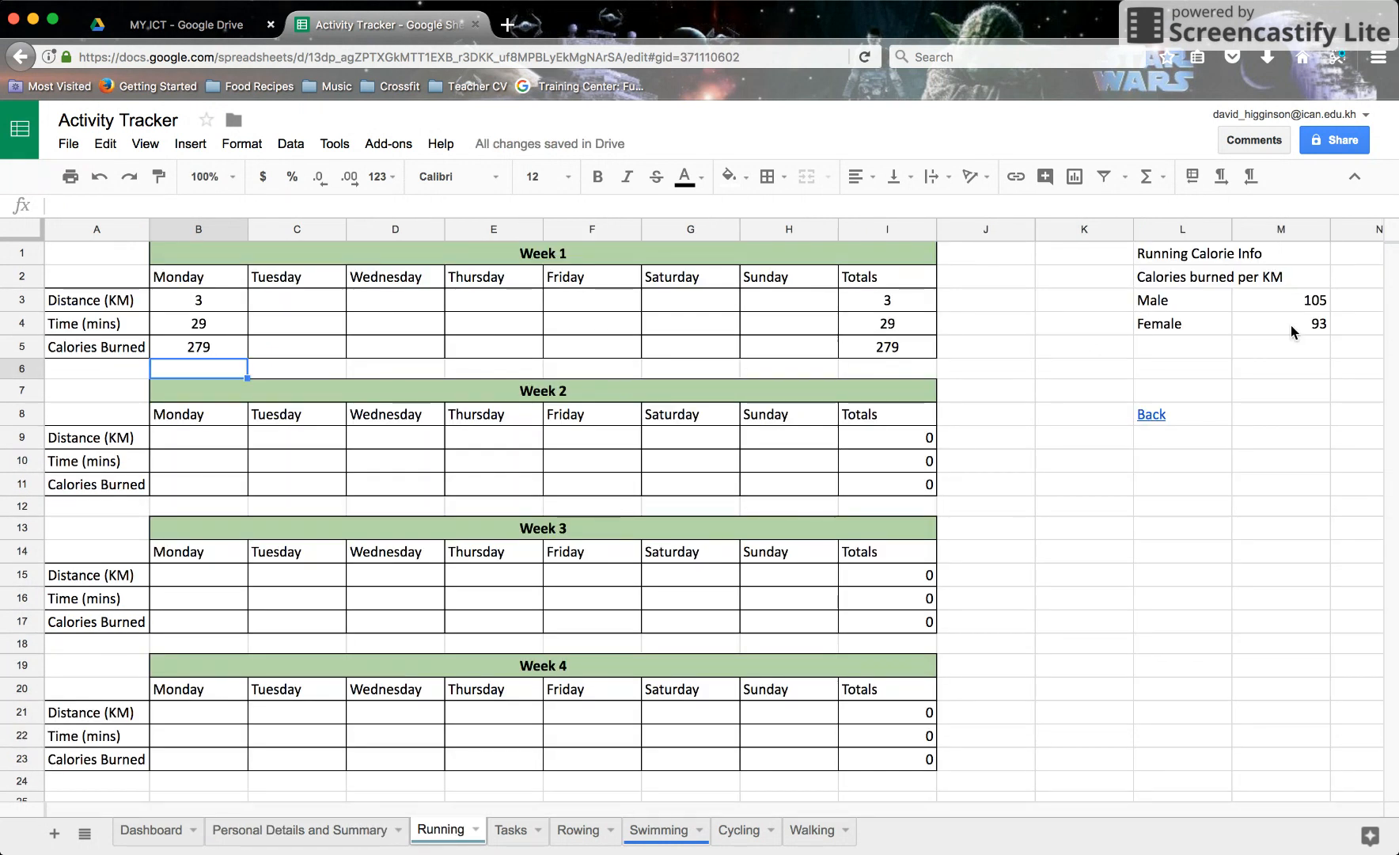
left_click(276, 832)
left_click(253, 348)
type("F")
key("Return")
left_click(441, 830)
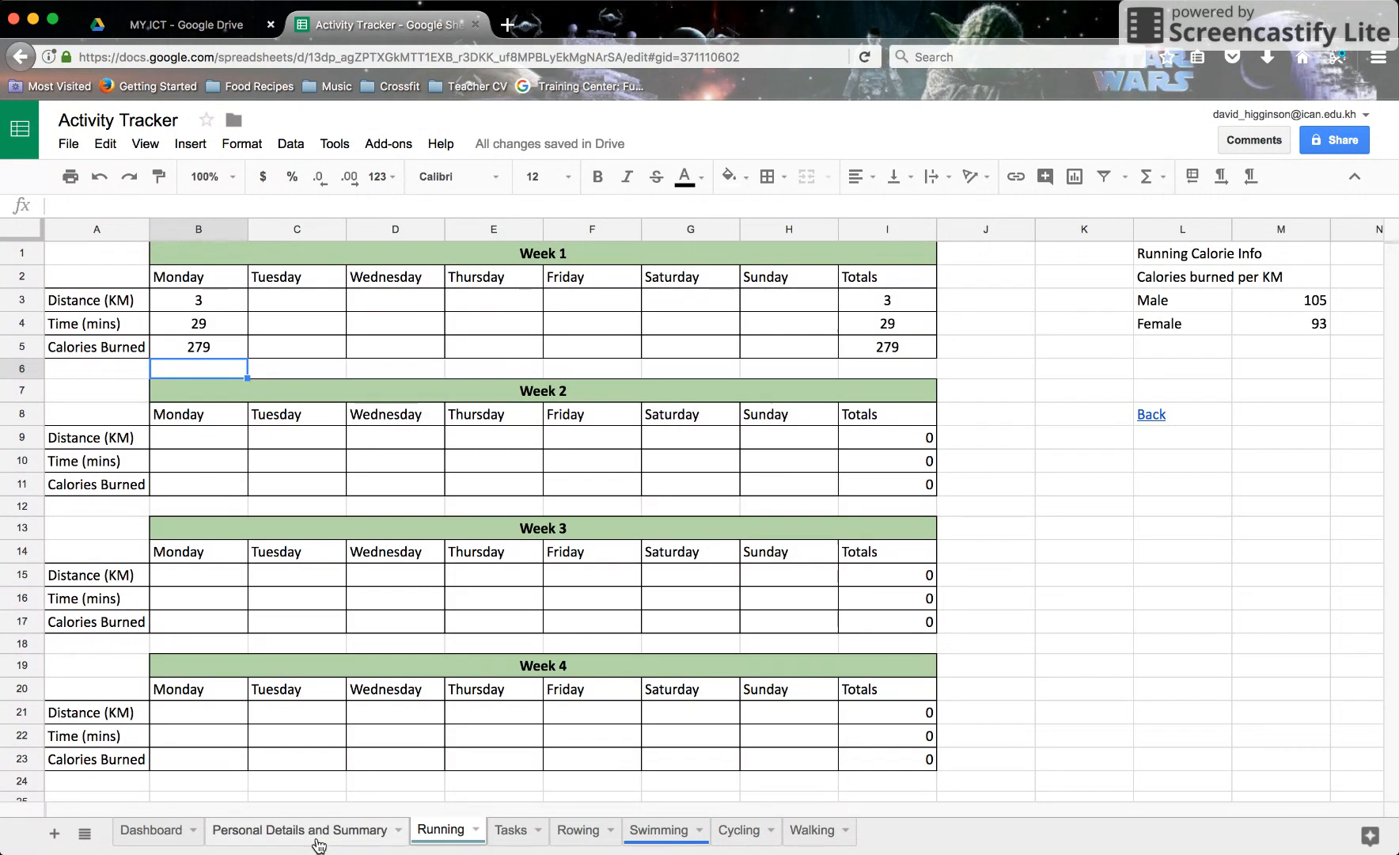
left_click(311, 828)
type("M")
key("Return")
left_click(431, 831)
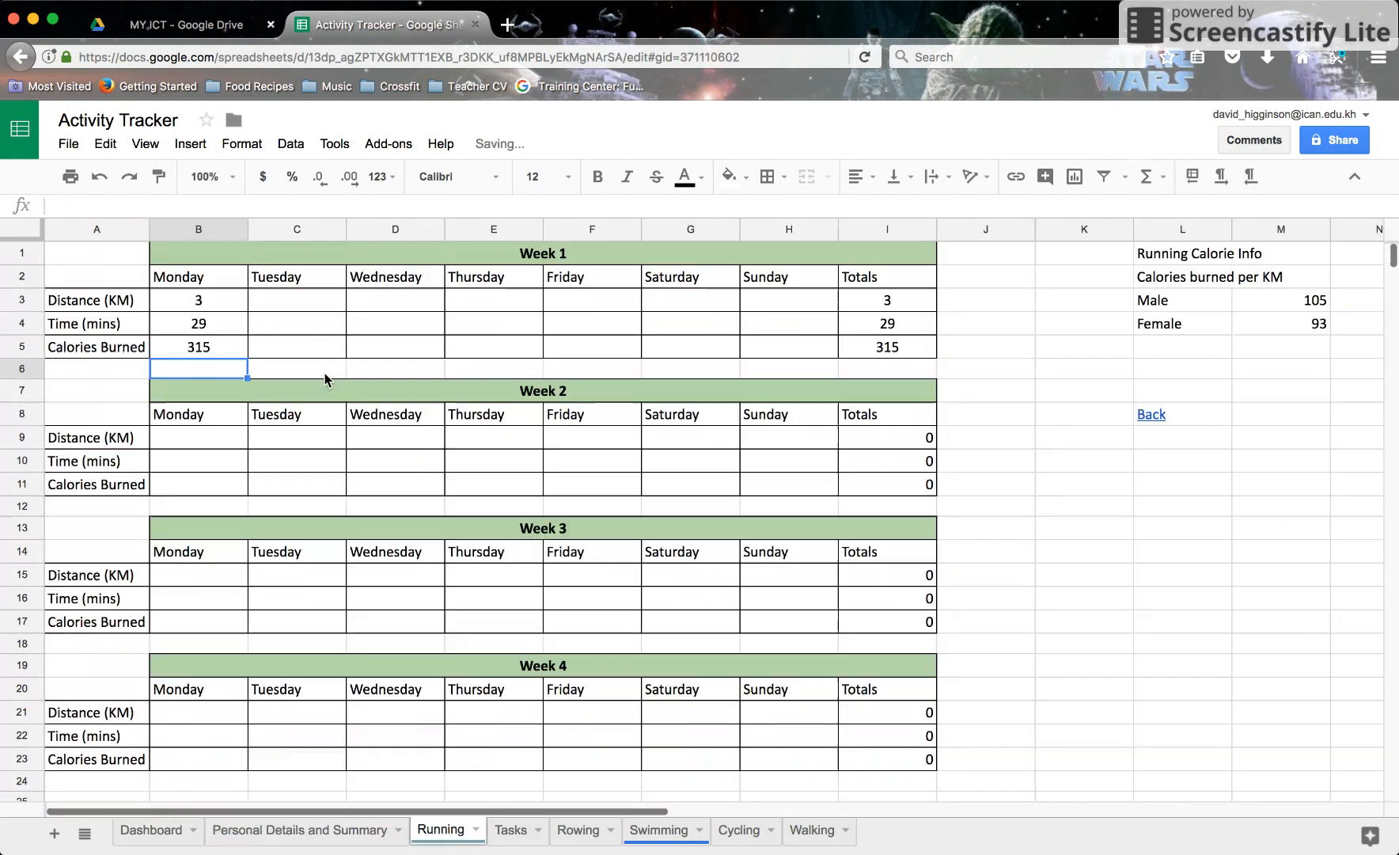
left_click(226, 348)
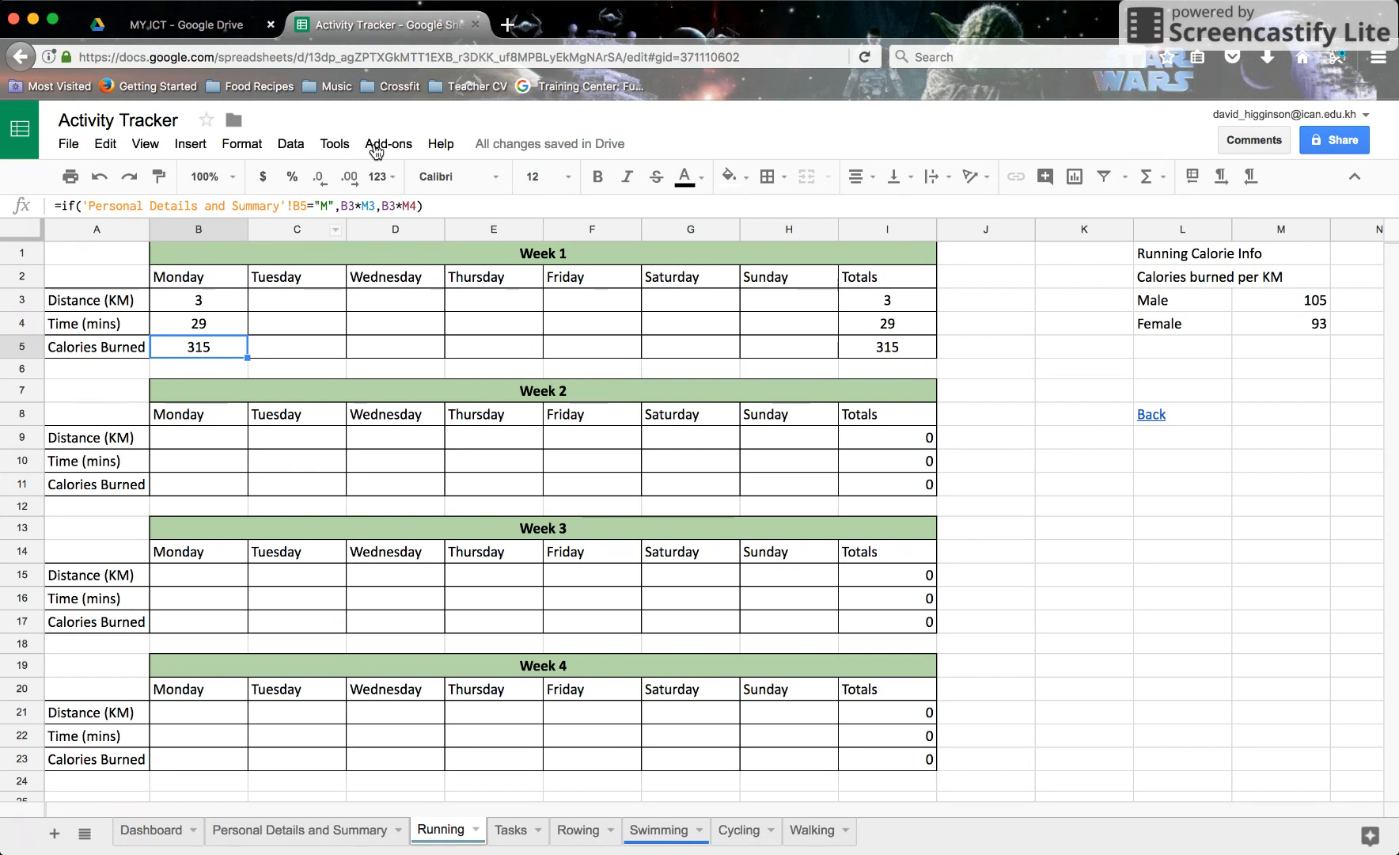
Step: Lock the rate references as $M$3 and $M$4, then fill the formula across B5:H5
left_click(365, 207)
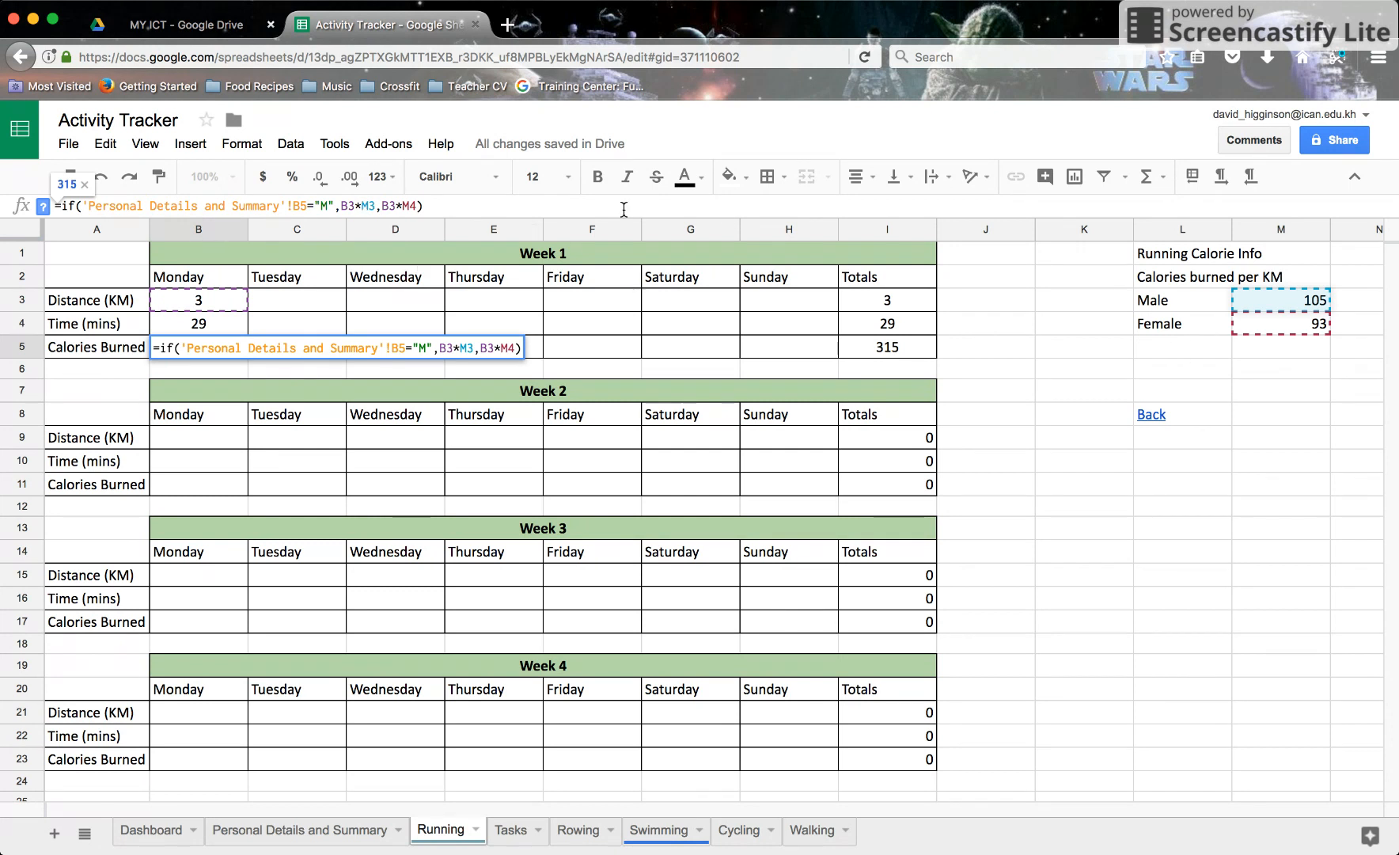
type("$M$")
key("Right")
key("Right")
key("Right")
key("Right")
key("Right")
type("$")
key("Right")
type("$")
key("Return")
left_click(213, 350)
left_click_drag(213, 349, 759, 359)
key("ctrl+r")
Step: Enter Tuesday–Thursday distances 1, 2, 3 km, giving 93, 186, 279 calories
left_click(291, 303)
type("1")
key("Tab")
type("2")
key("Tab")
type("3")
key("Tab")
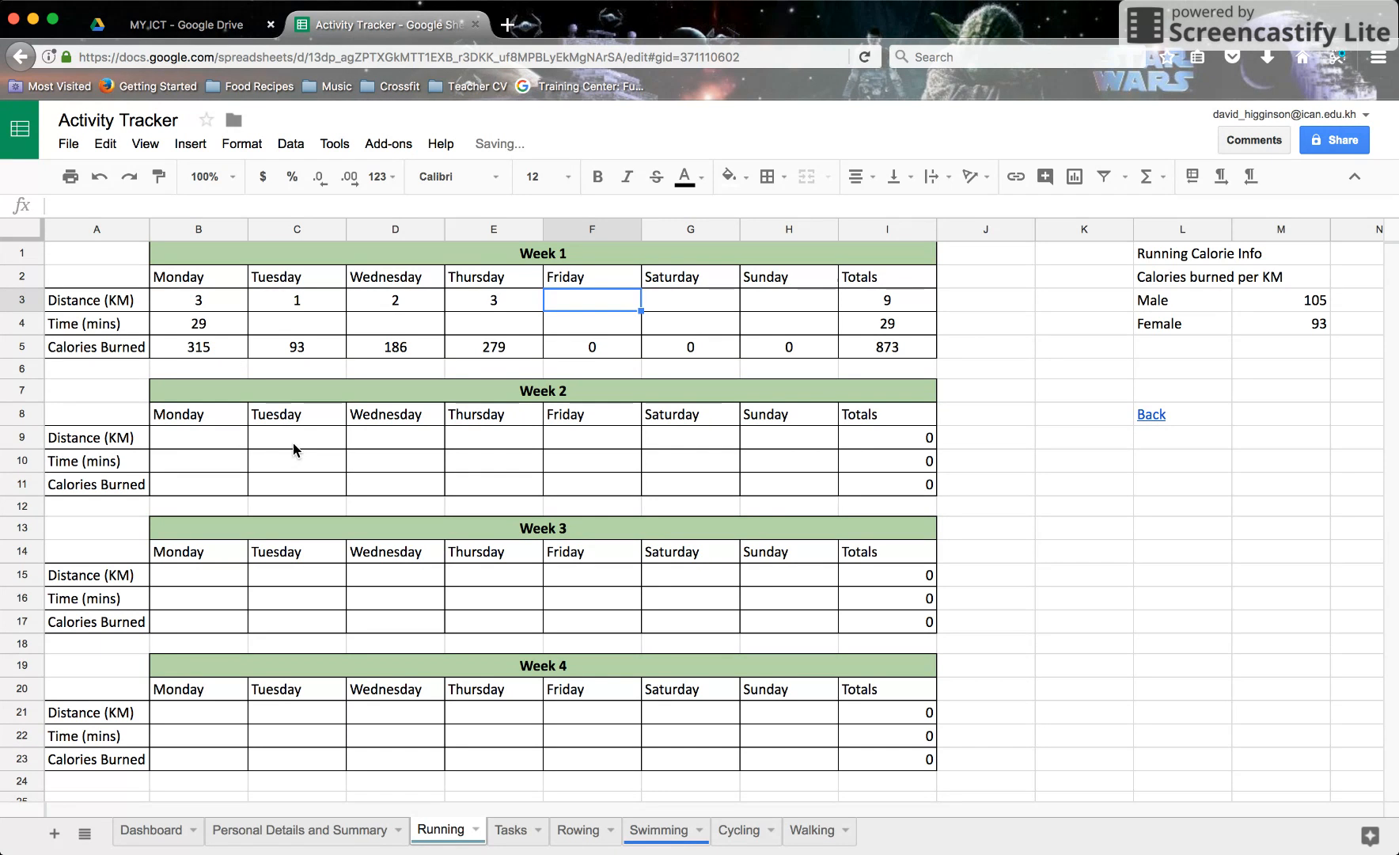
left_click(229, 344)
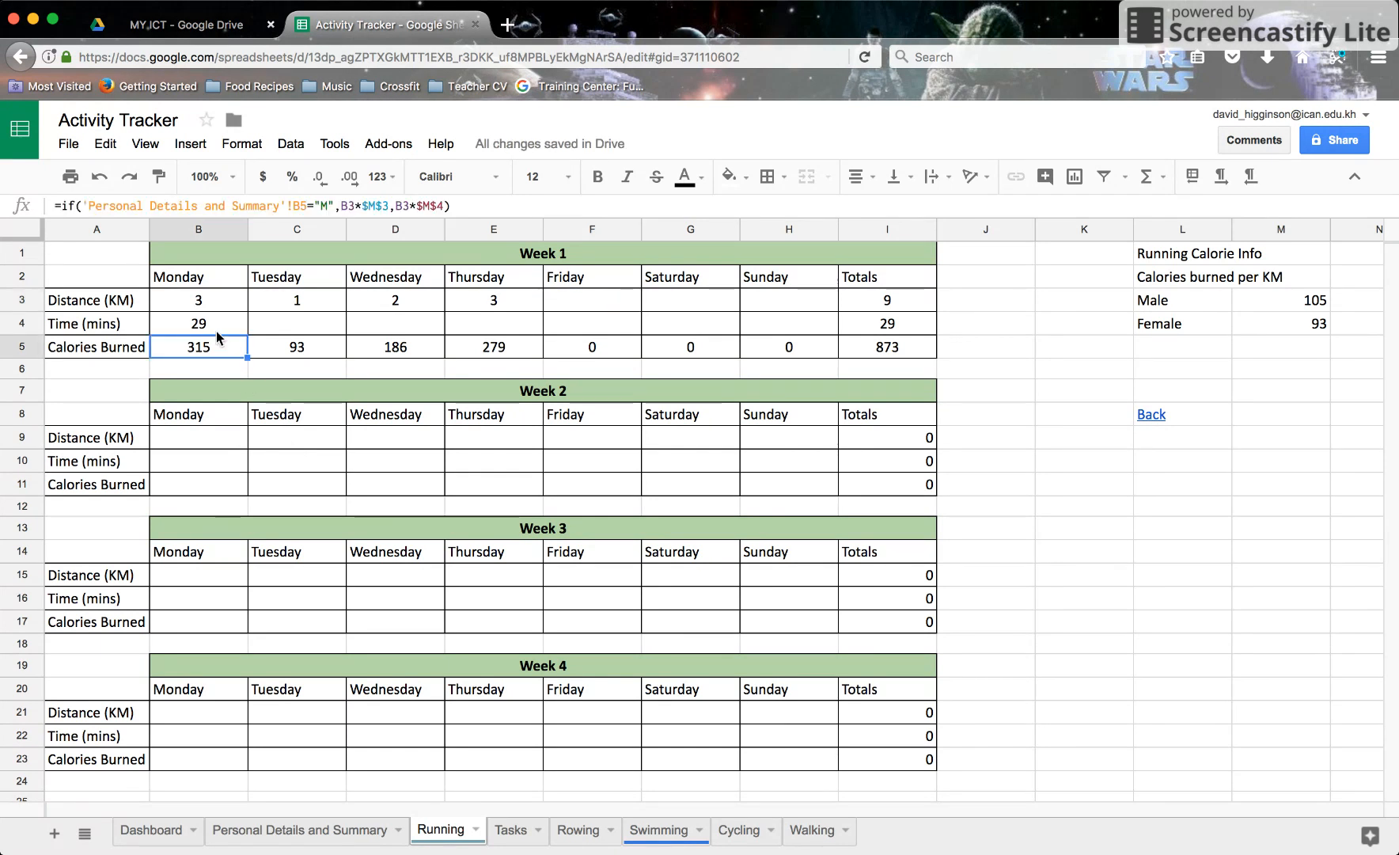
Step: Verify the male rate of 105 in Running!M3, ending on the Personal Details and Summary sheet
left_click(314, 831)
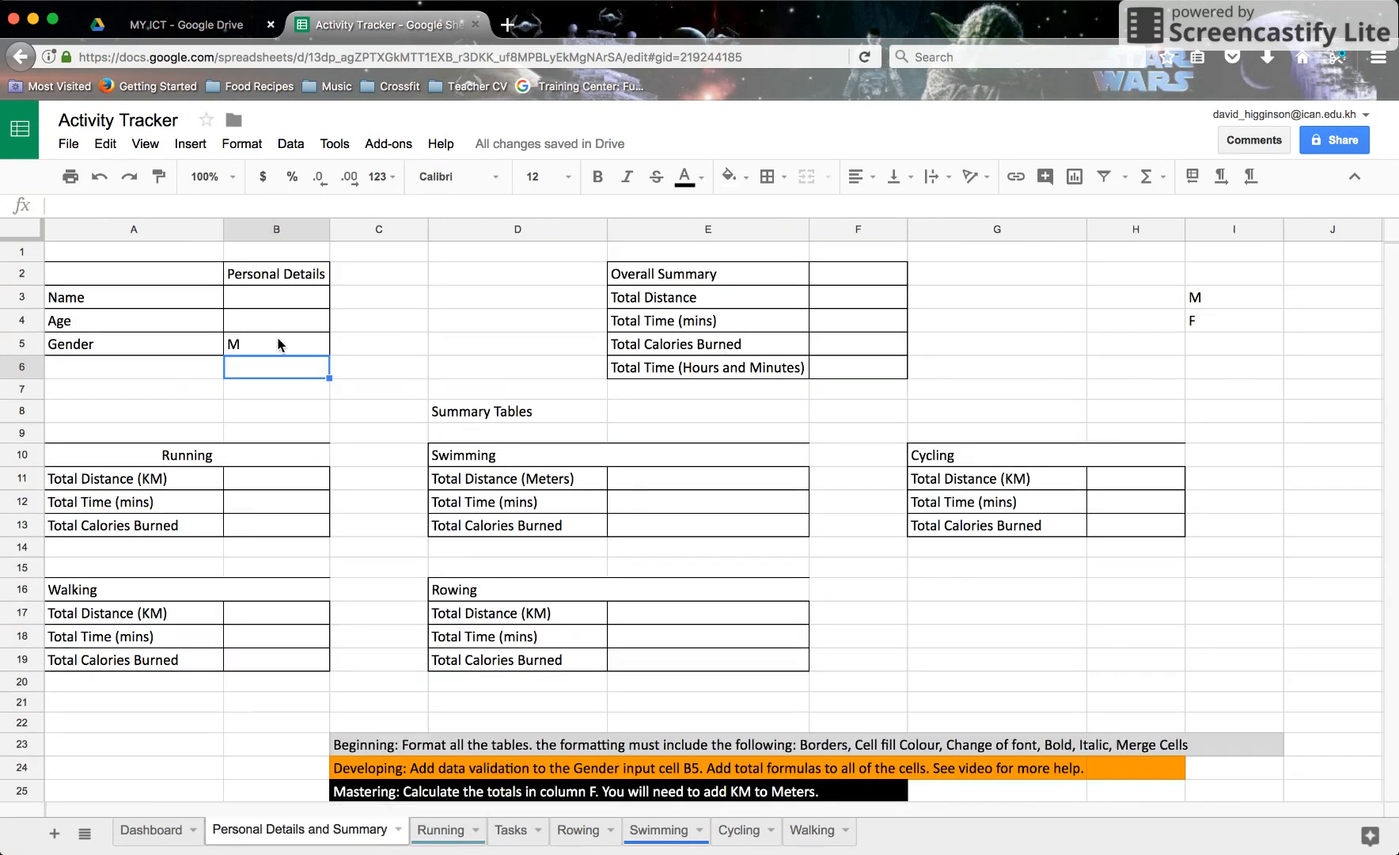
left_click(429, 839)
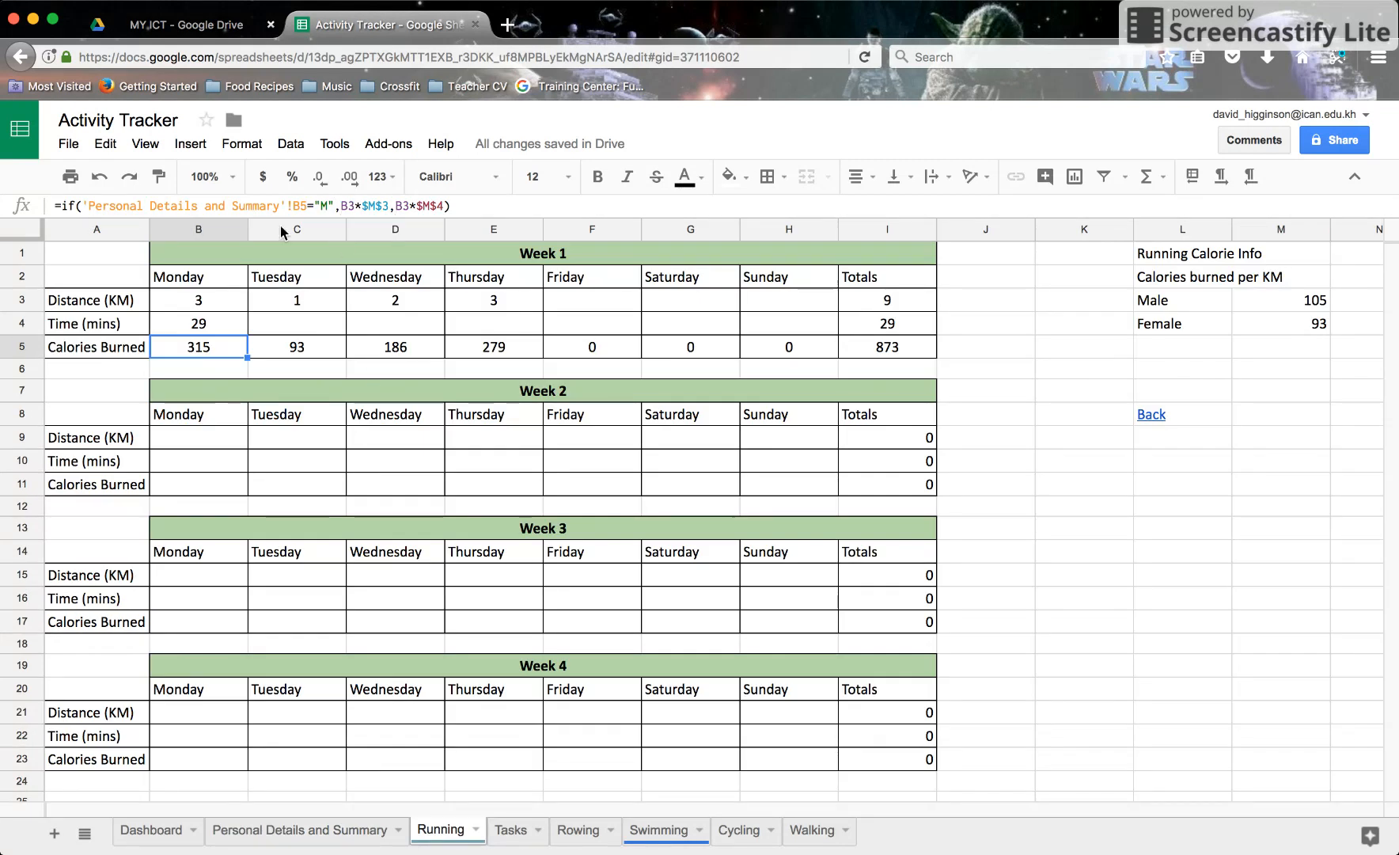
left_click(1285, 309)
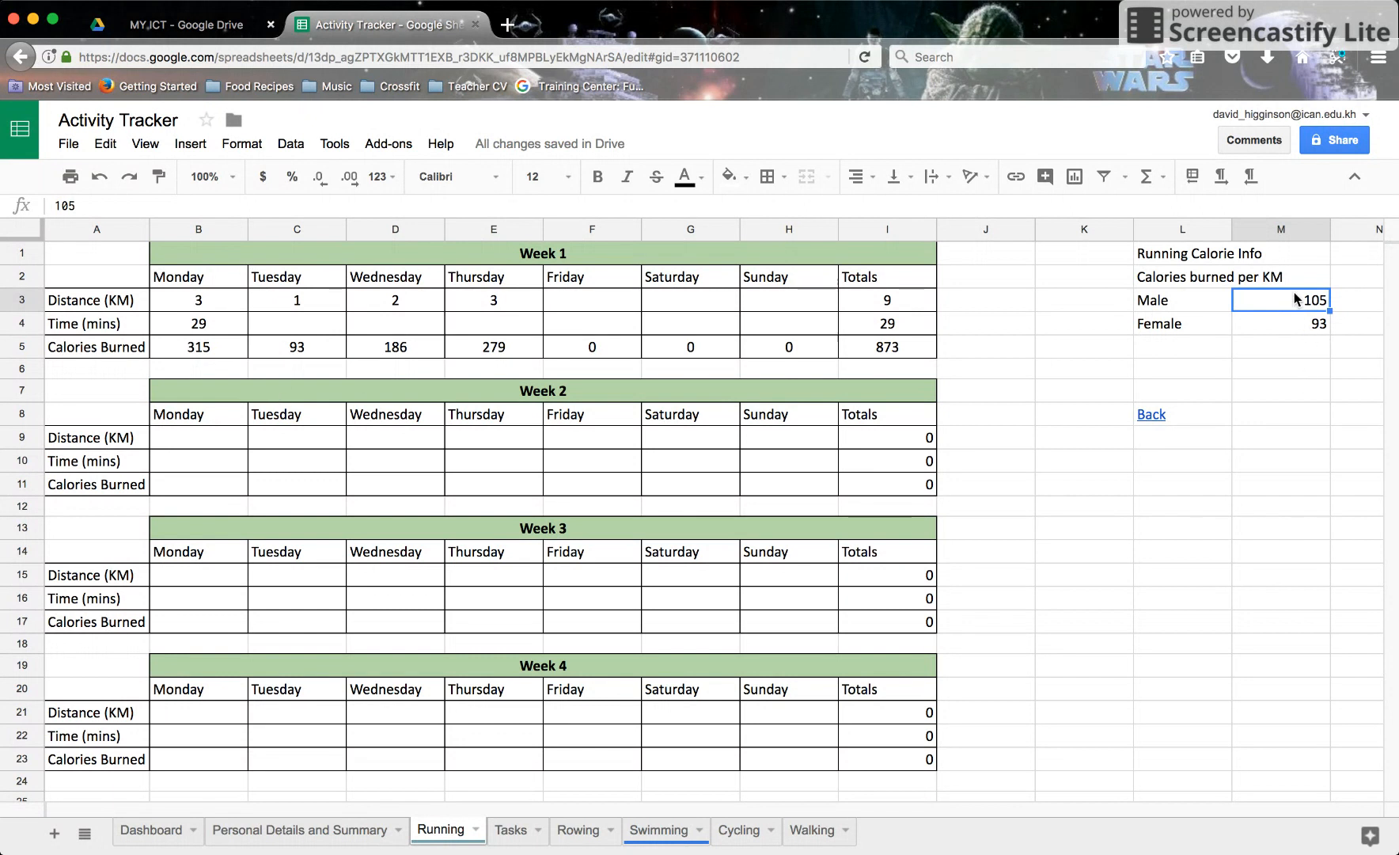
left_click(265, 829)
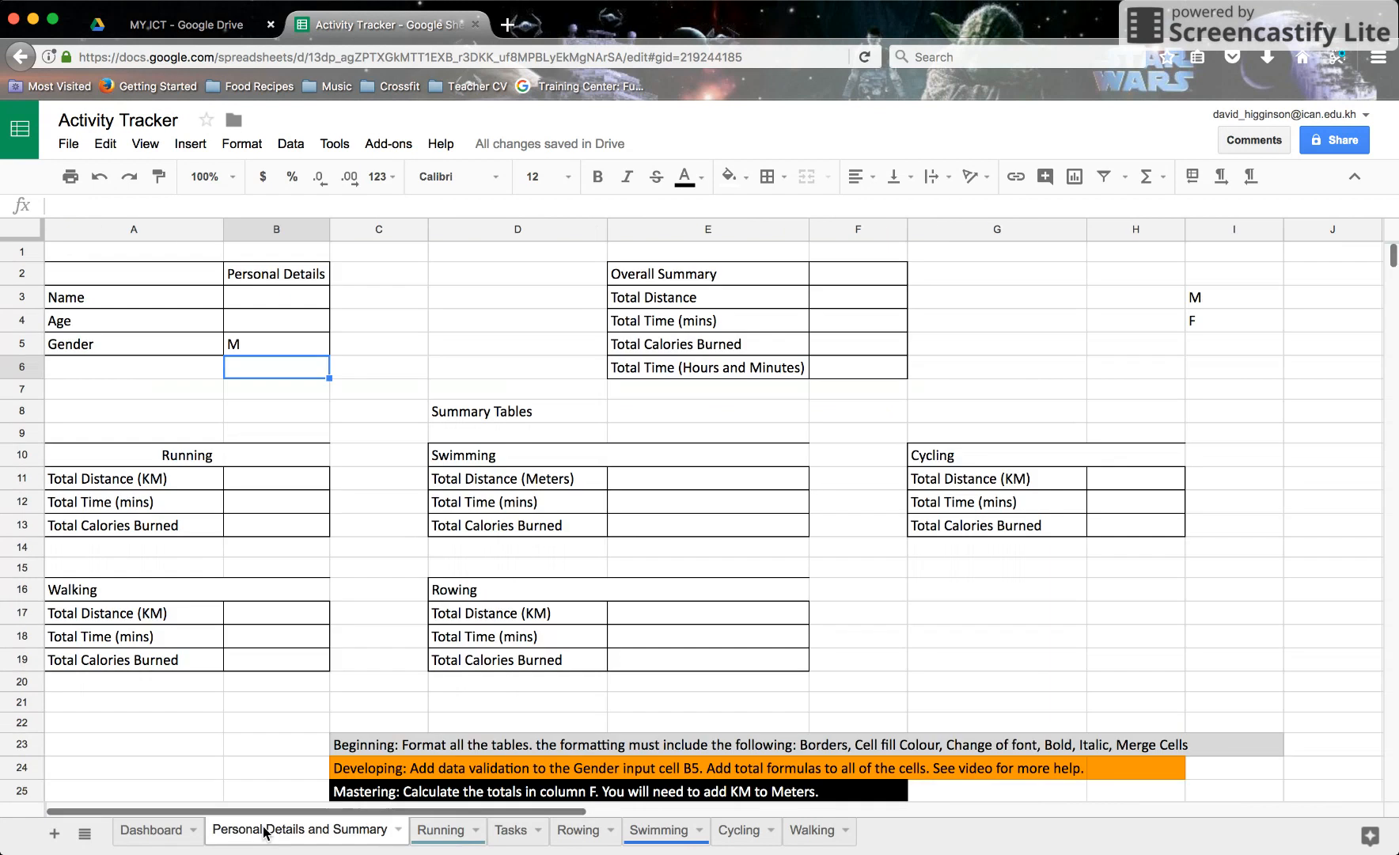